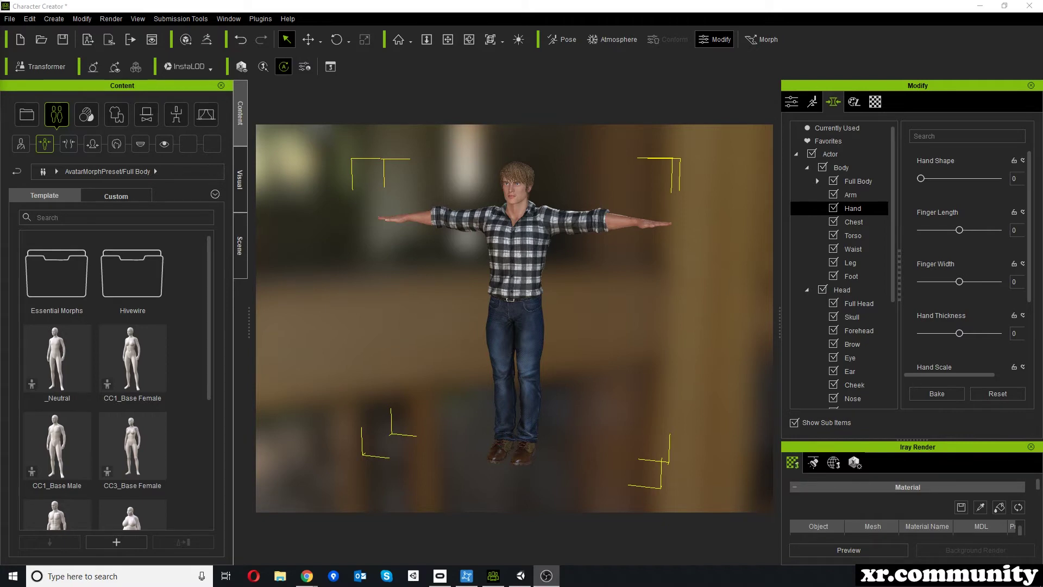
Step: Switch to Chrome and review the registered products on the Reallusion member page before returning to Character Creator
mouse_move(307, 576)
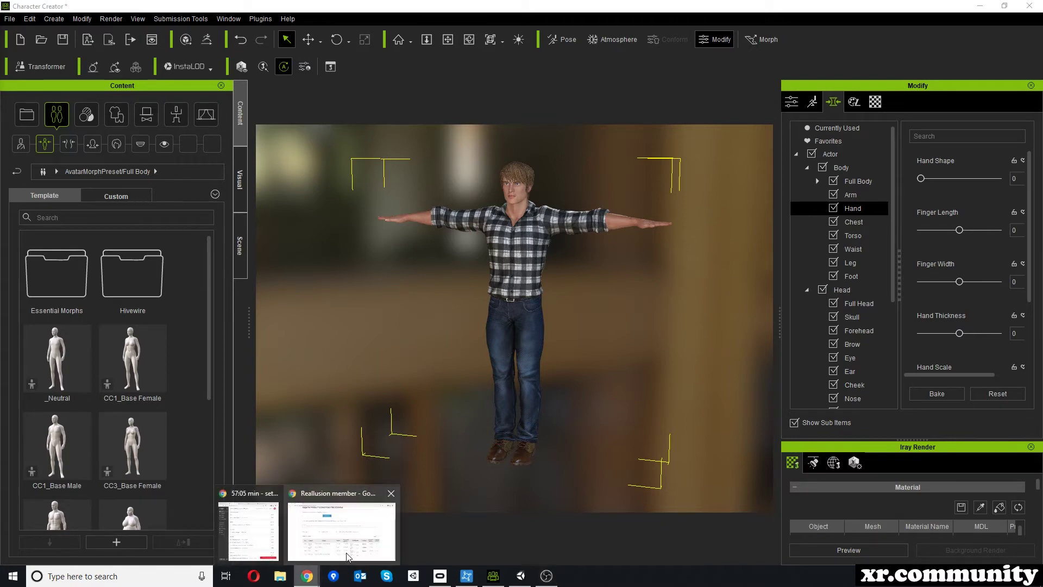
left_click(346, 555)
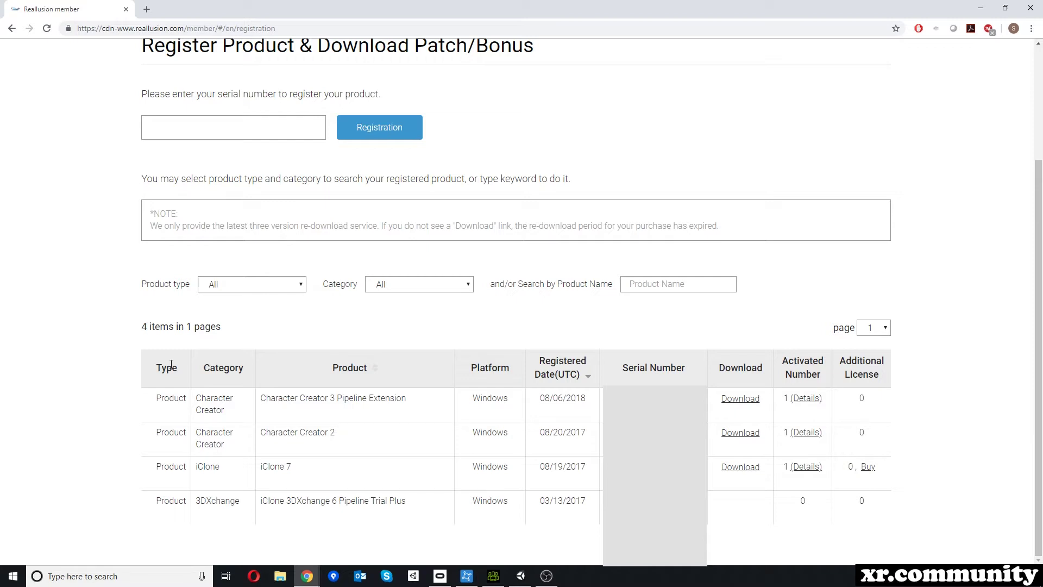
left_click(980, 8)
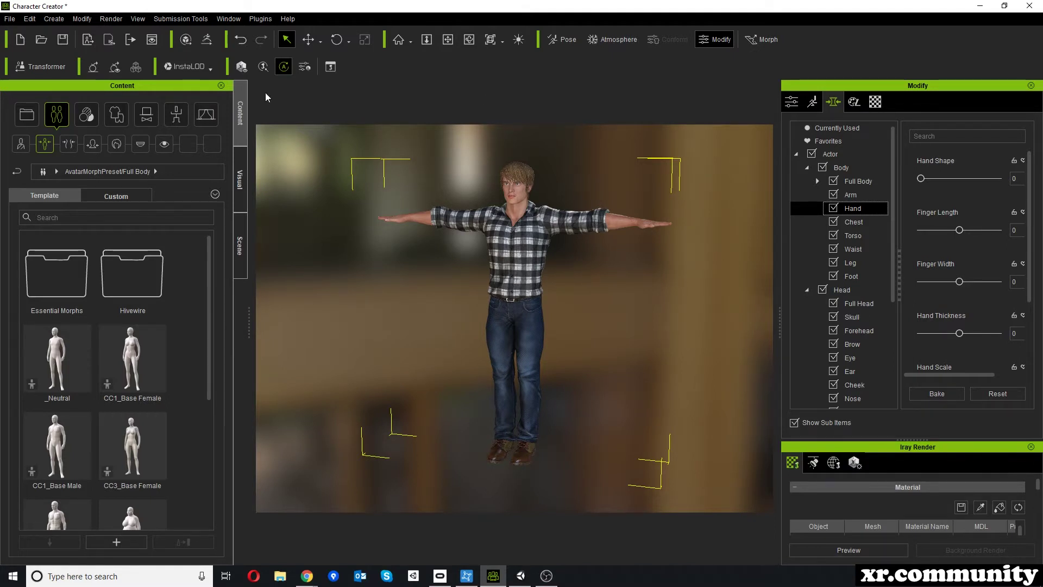
Step: Check which polygon reduction, remeshing and material merging tools InstaLOD offers
left_click(211, 69)
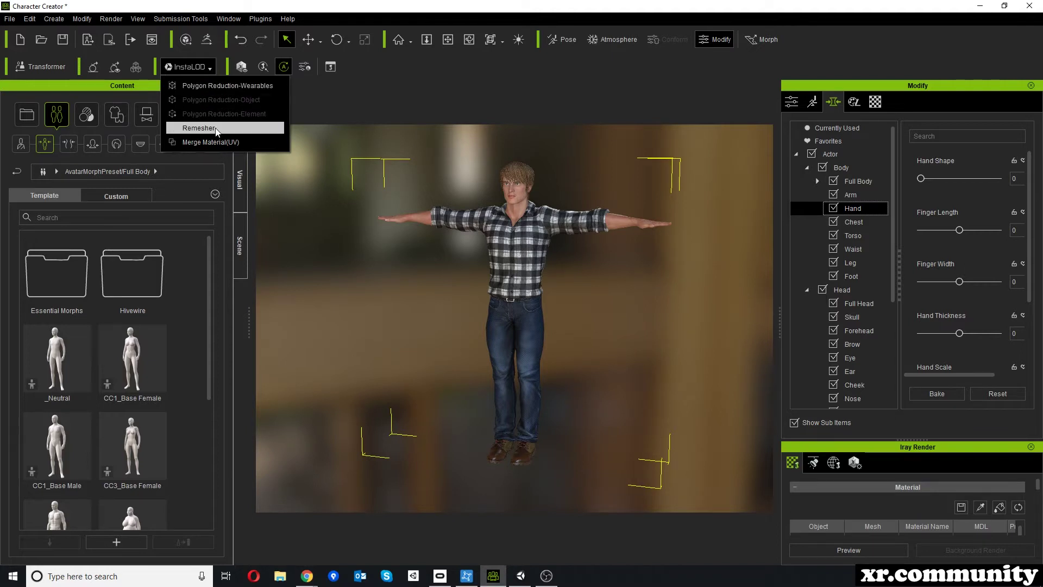
left_click(449, 112)
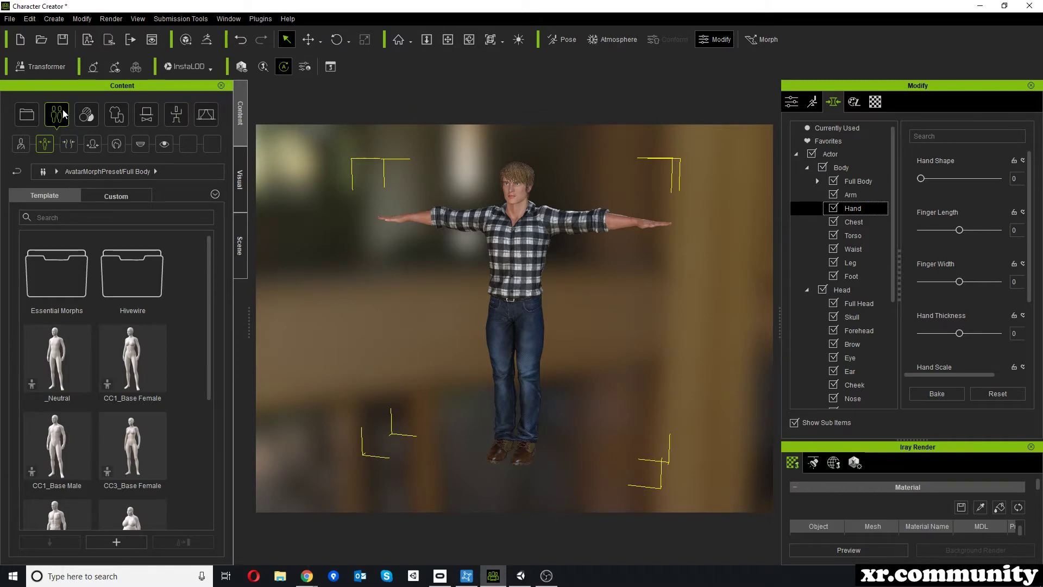
Step: Browse the actor content library through the full body, head, teeth and eye presets
scroll(120, 391, "down", 3)
scroll(113, 392, "up", 3)
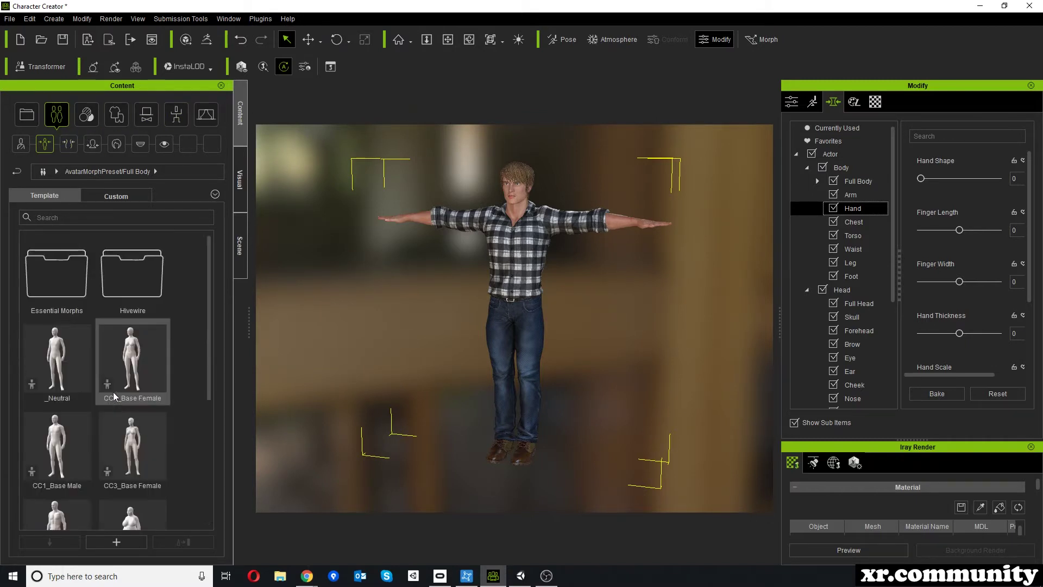
left_click(70, 144)
left_click(92, 144)
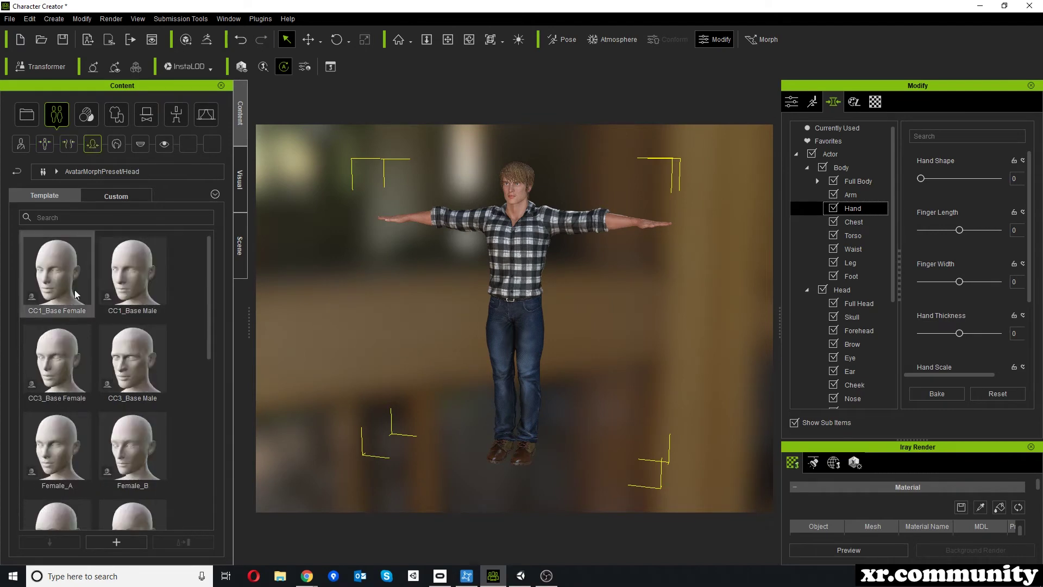
scroll(144, 366, "down", 3)
scroll(152, 296, "up", 3)
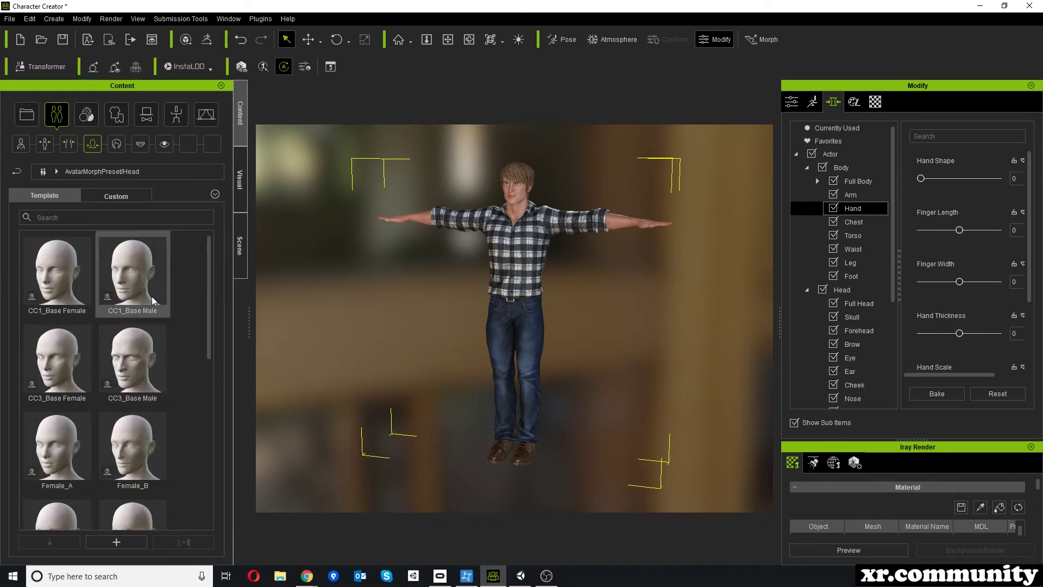
left_click(119, 146)
left_click(144, 145)
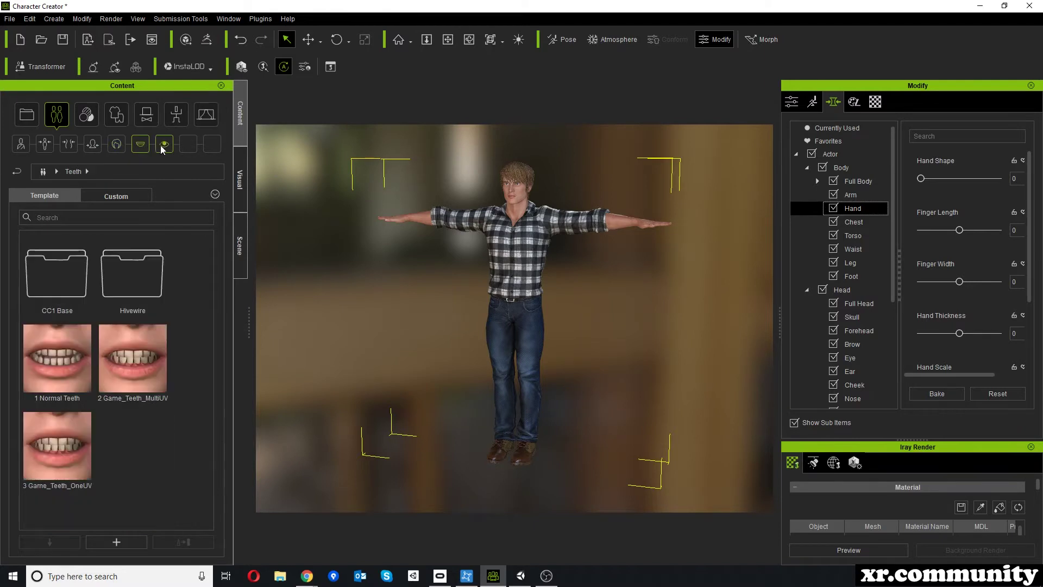
left_click(166, 144)
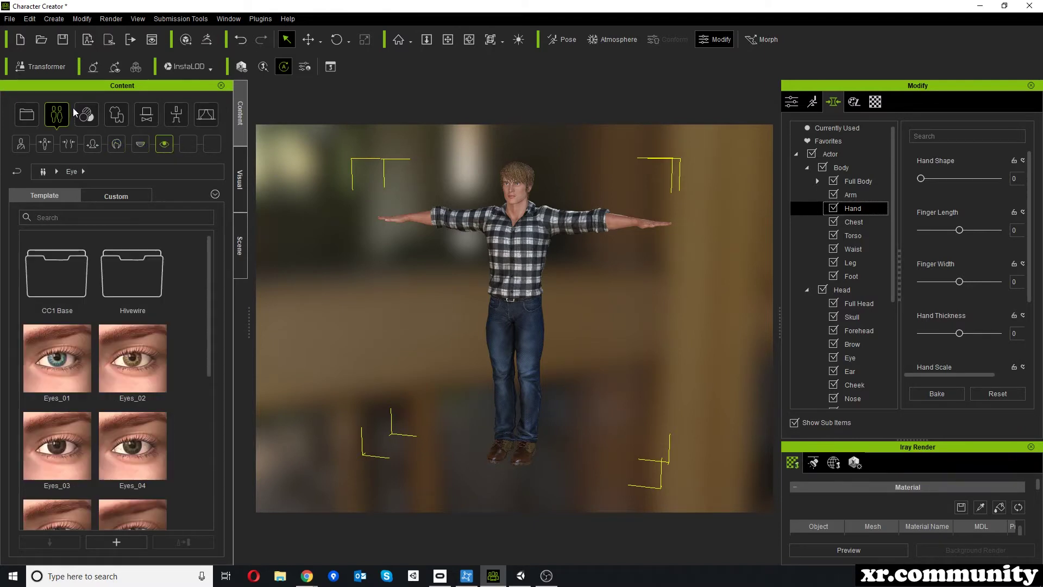
Step: Browse the clothing library through the underwear, pants and shirts
left_click(121, 118)
scroll(89, 341, "down", 10)
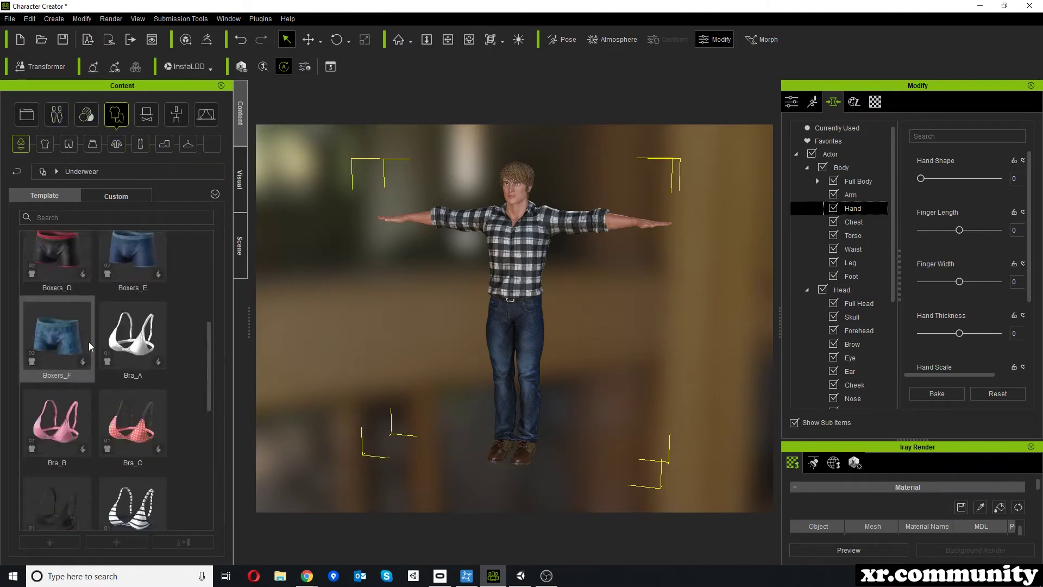
scroll(89, 338, "up", 10)
left_click(69, 144)
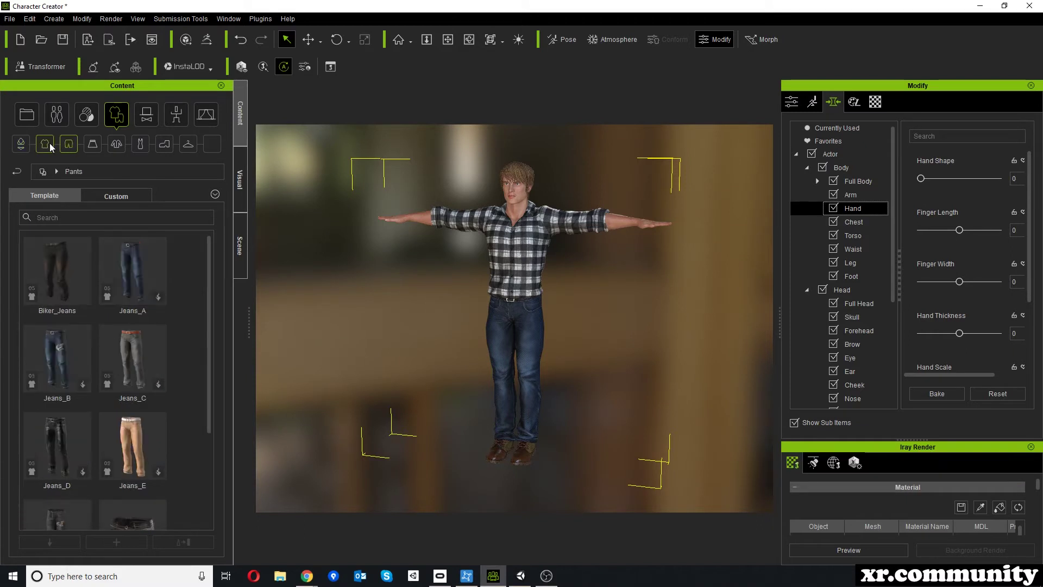
left_click(49, 145)
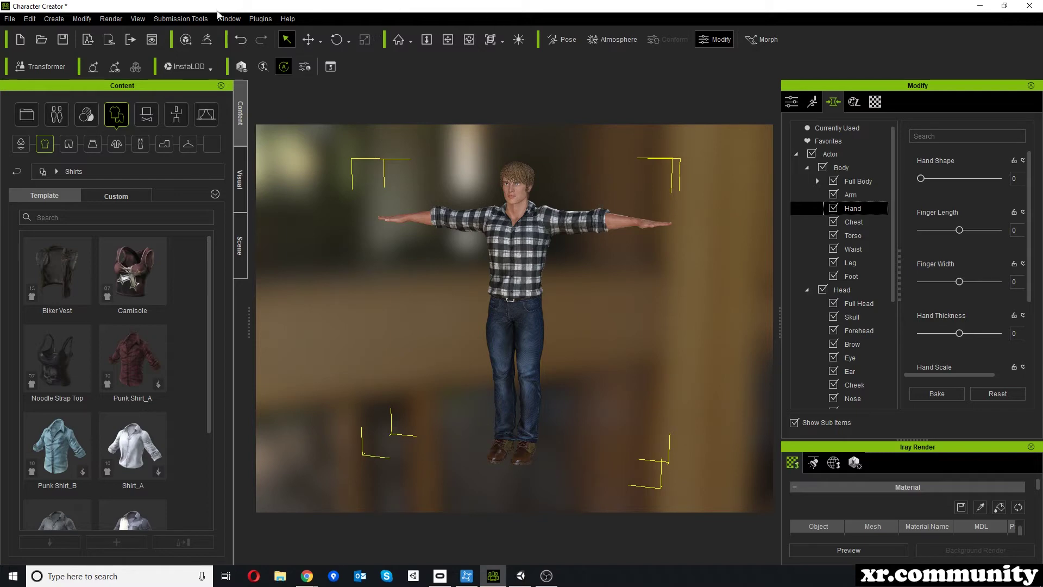
Step: Open the FBX export settings for the clothed character
left_click(9, 21)
left_click(43, 6)
left_click(10, 20)
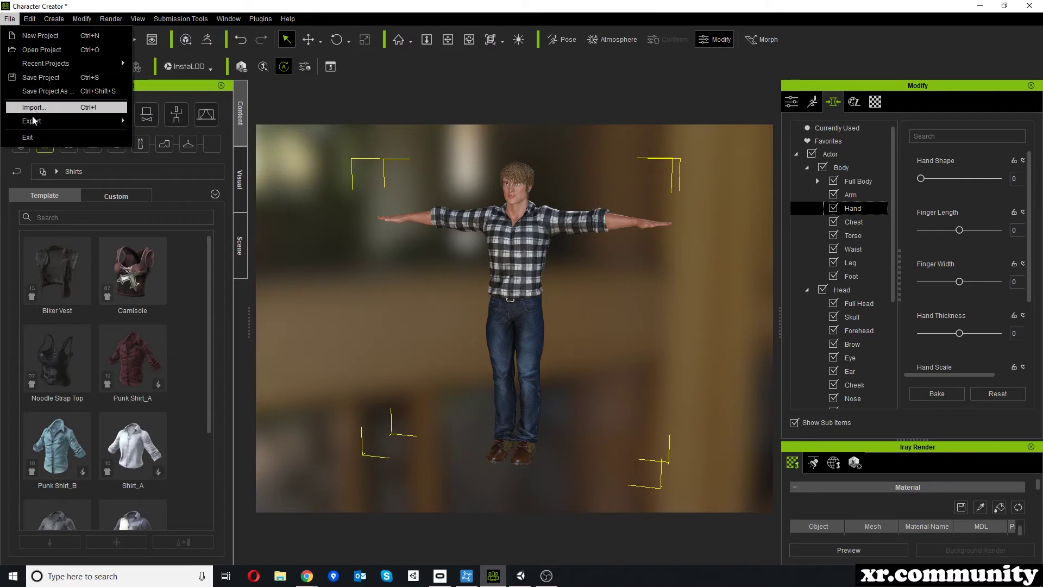
mouse_move(108, 121)
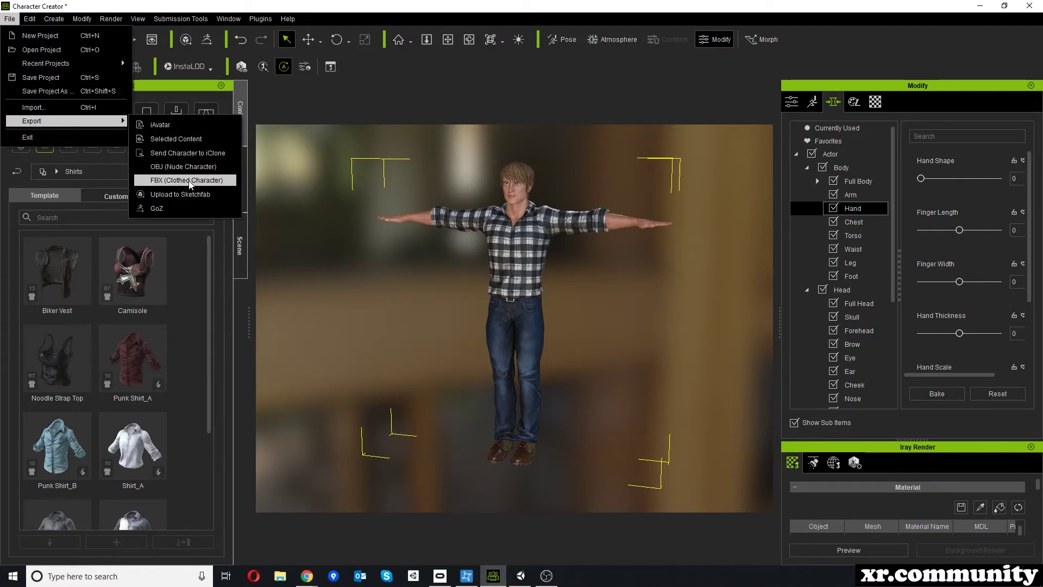
left_click(189, 181)
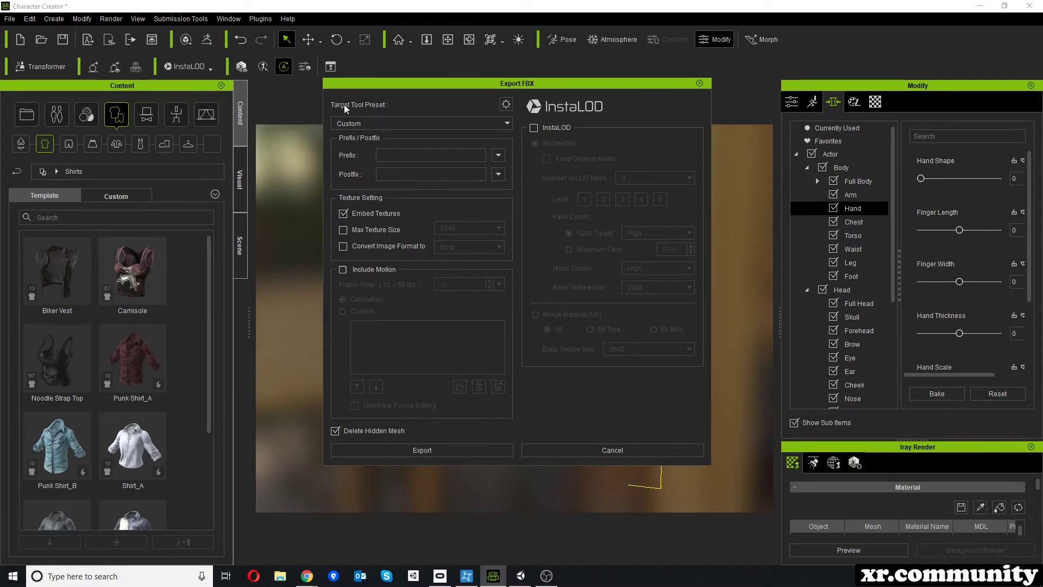
Step: Set the export's target tool preset to Unity 3D and choose the Y axis in the advanced FBX settings
left_click(380, 122)
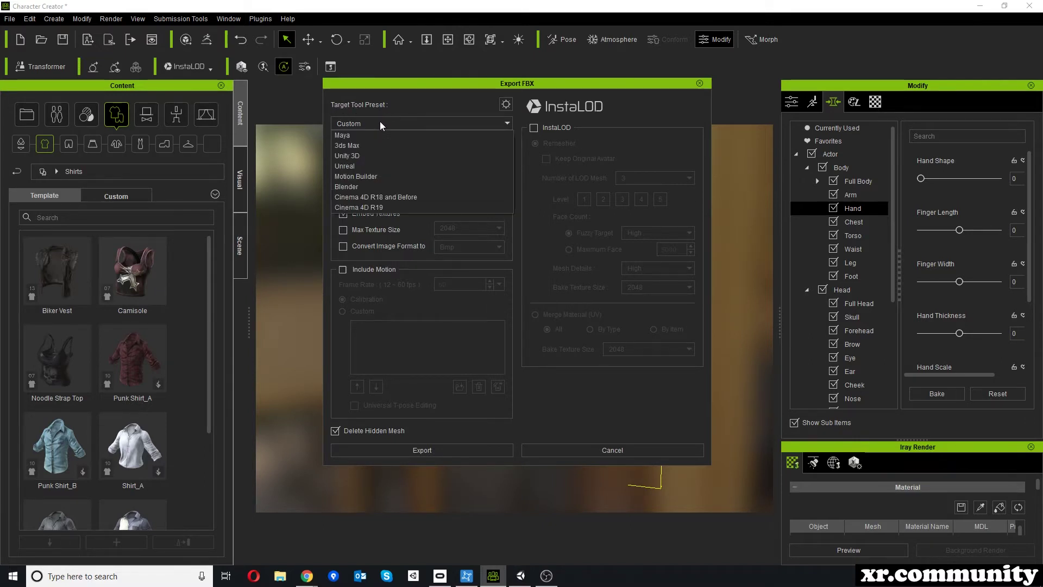
left_click(363, 157)
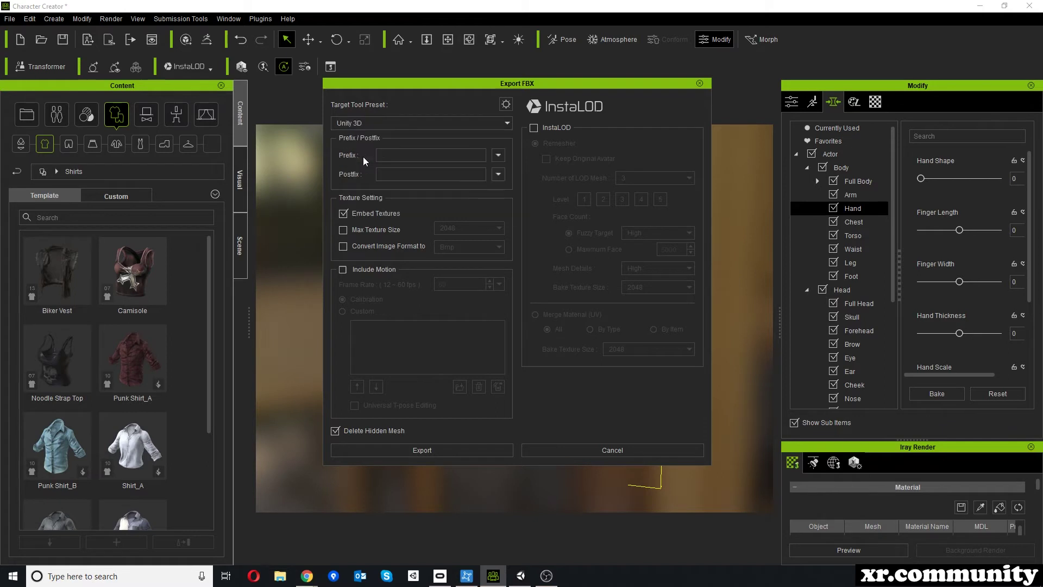
left_click(506, 104)
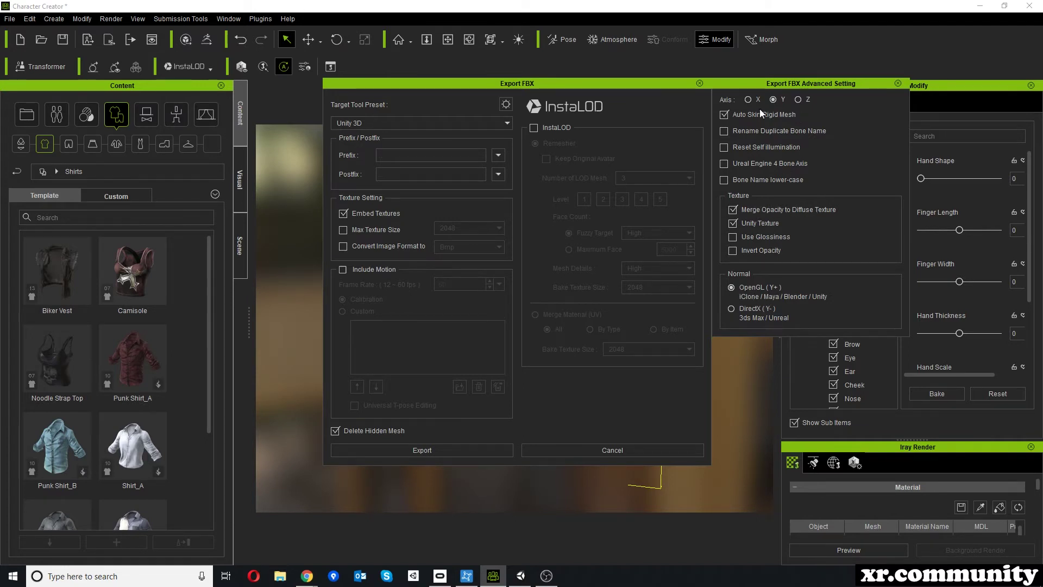
left_click(774, 100)
Step: Try InstaLOD for the FBX export with the Remesher and Merge Material (UV) options, and turn InstaLOD back off
left_click(534, 129)
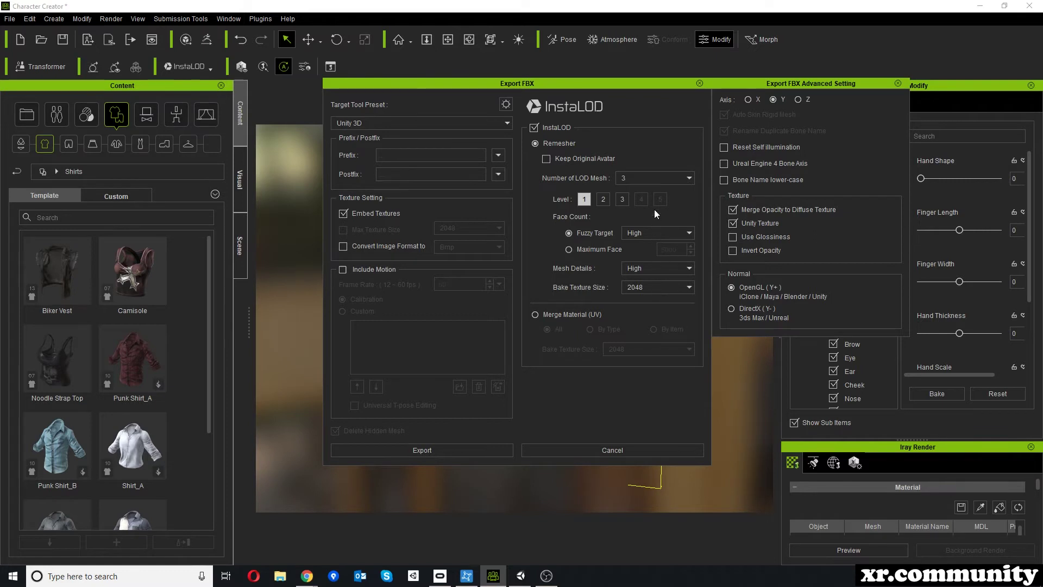
left_click(650, 175)
left_click(643, 150)
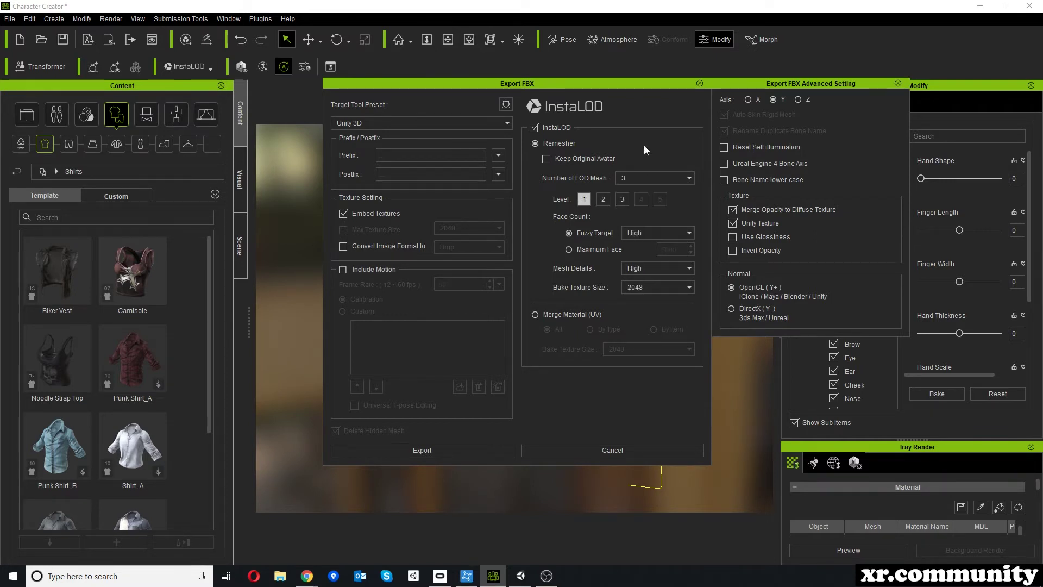
left_click(534, 315)
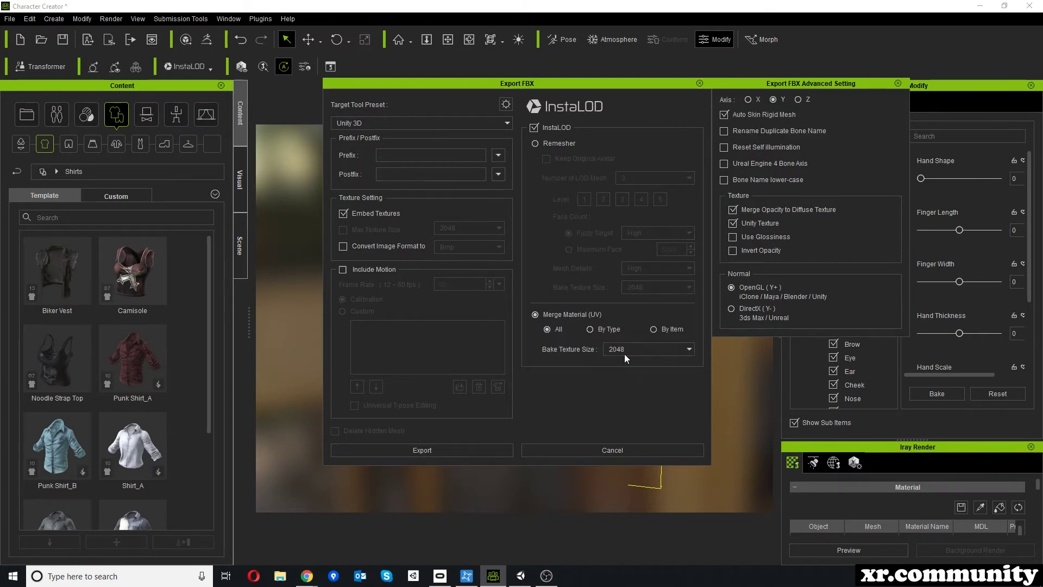
left_click(534, 127)
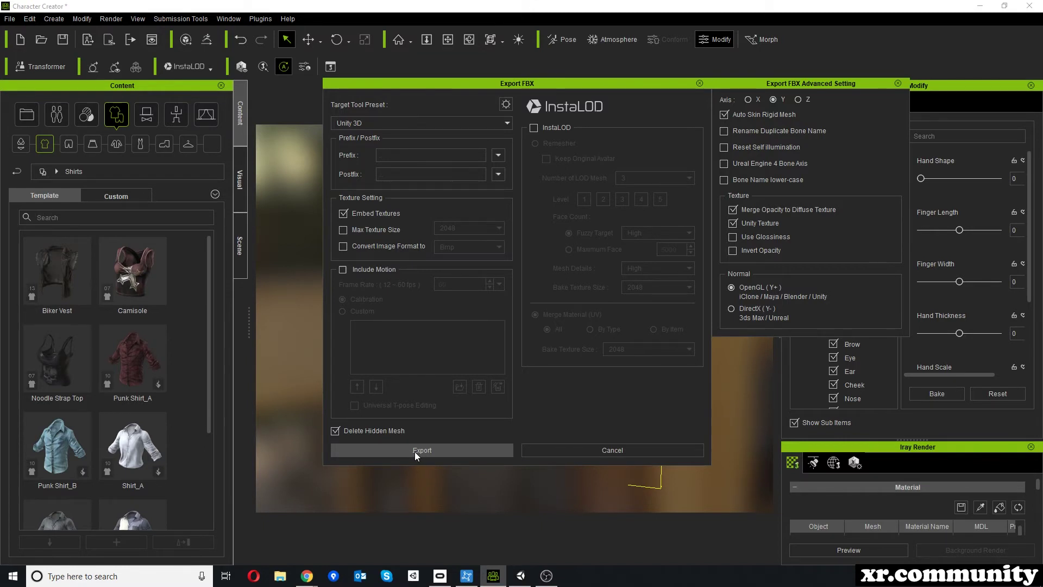
Step: Switch to Unity and inspect the CC3Test2 character and its three LOD versions in the charactercomparison scene
left_click(520, 580)
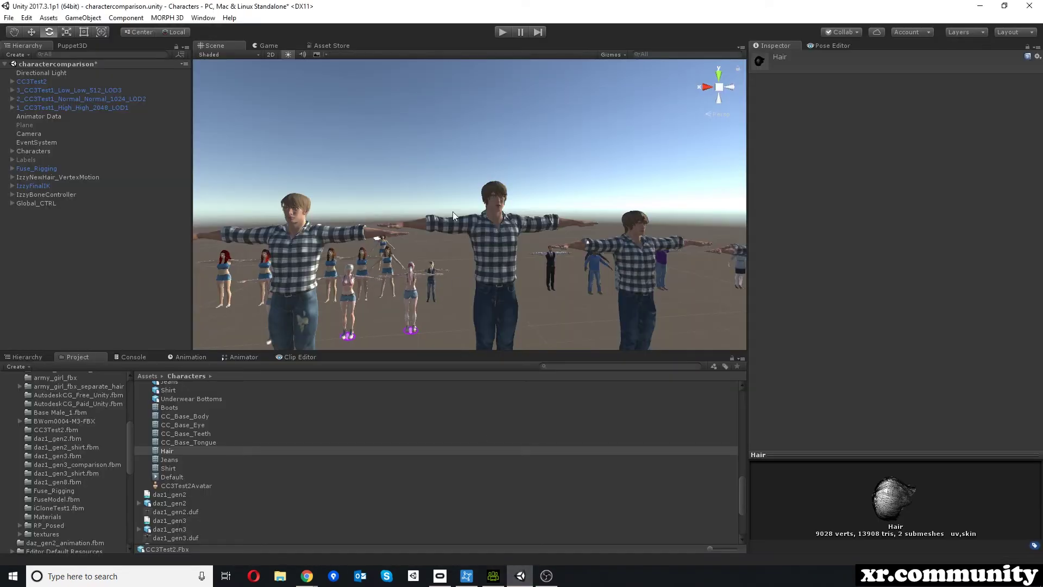
right_click_drag(452, 211, 491, 174)
scroll(491, 175, "down", 5)
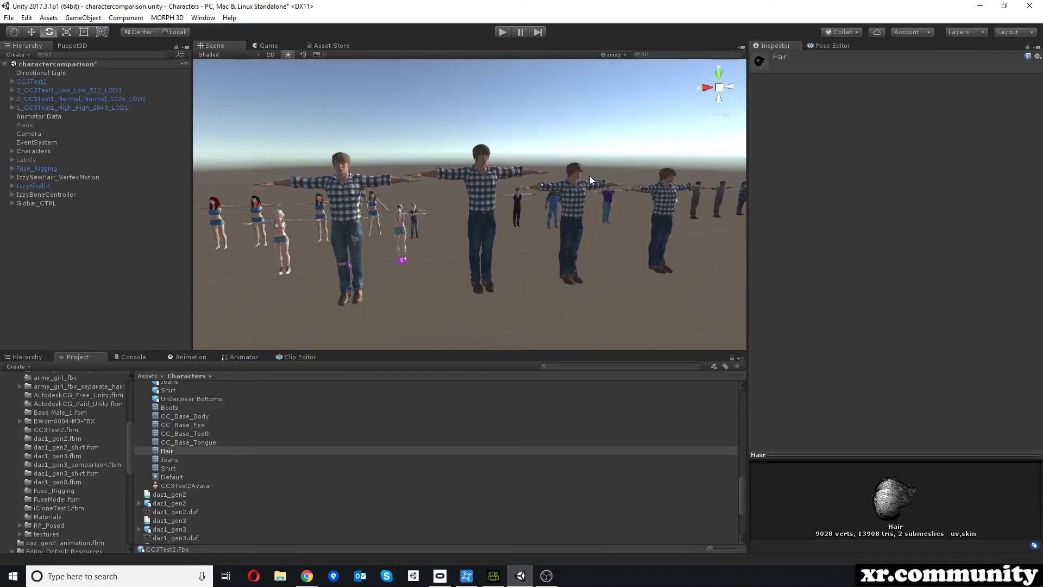
scroll(345, 188, "up", 3)
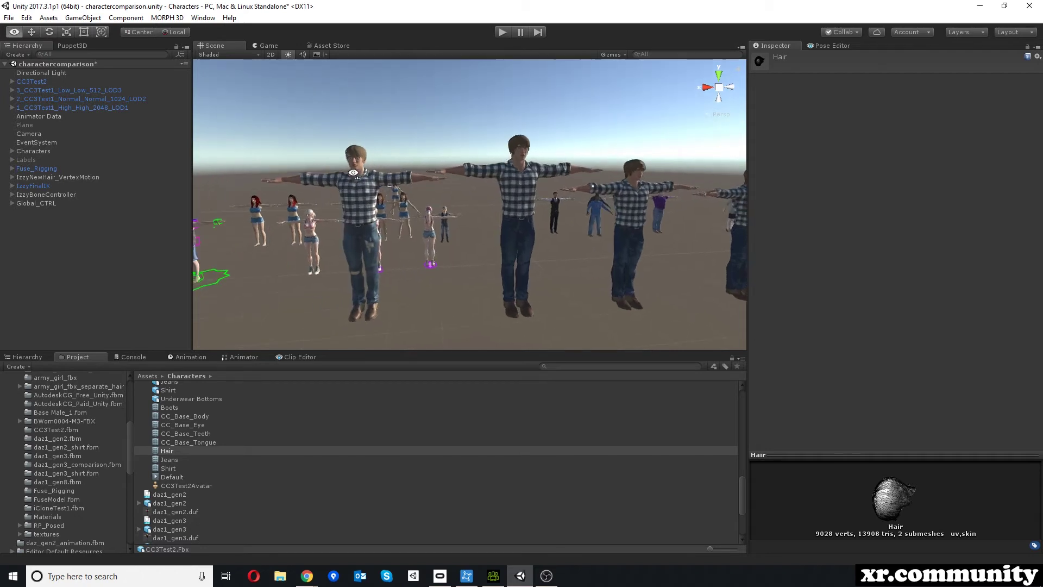
left_click(348, 195)
middle_click_drag(518, 187, 448, 157)
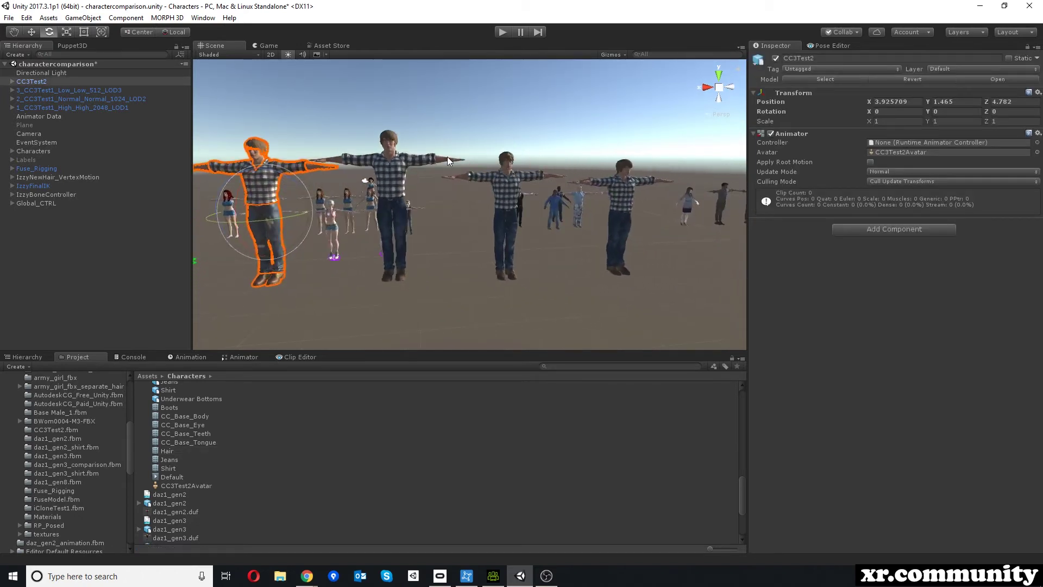
left_click(381, 181)
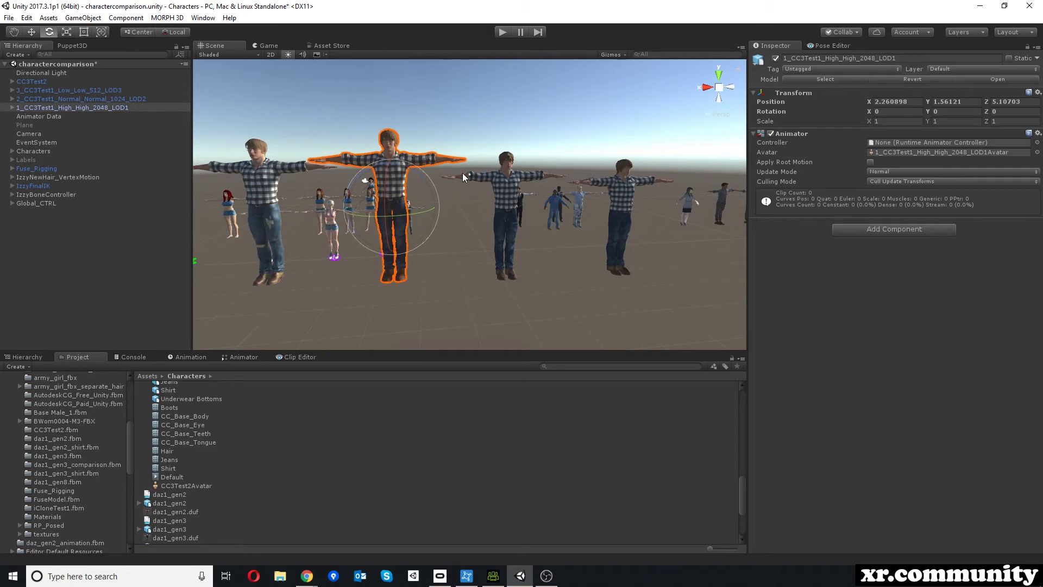
left_click(507, 179)
left_click(623, 185)
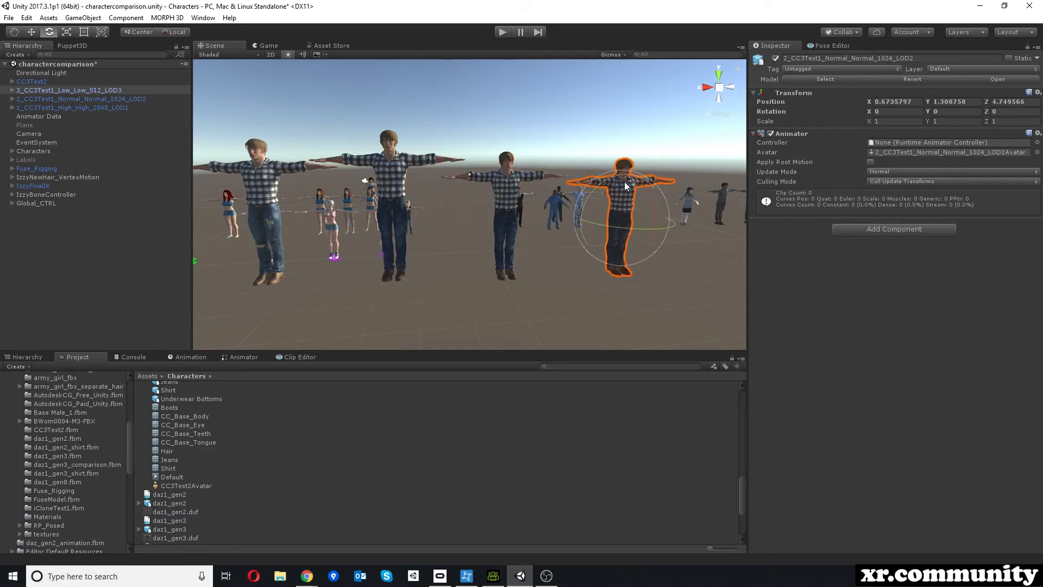
Step: Compare the vertex and triangle counts of the remeshed LOD1, LOD2 and LOD3 meshes in the Characters folder
scroll(198, 412, "up", 10)
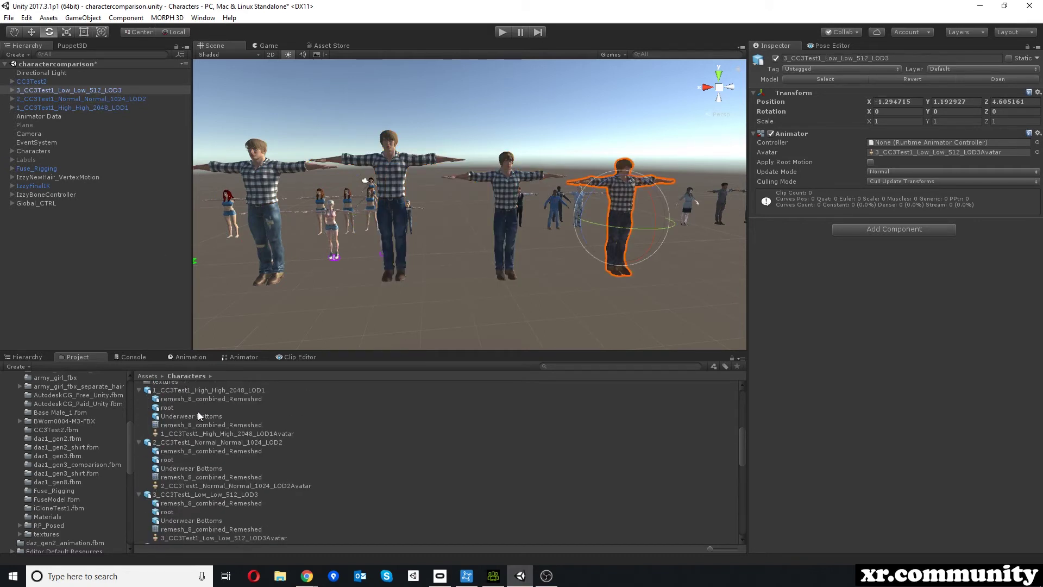
left_click(195, 427)
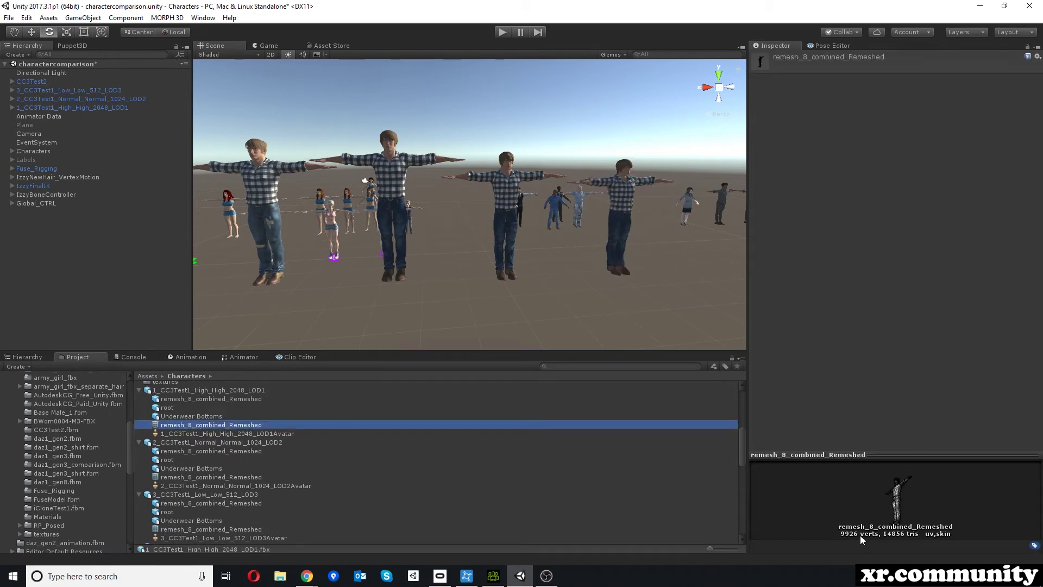
left_click(391, 177)
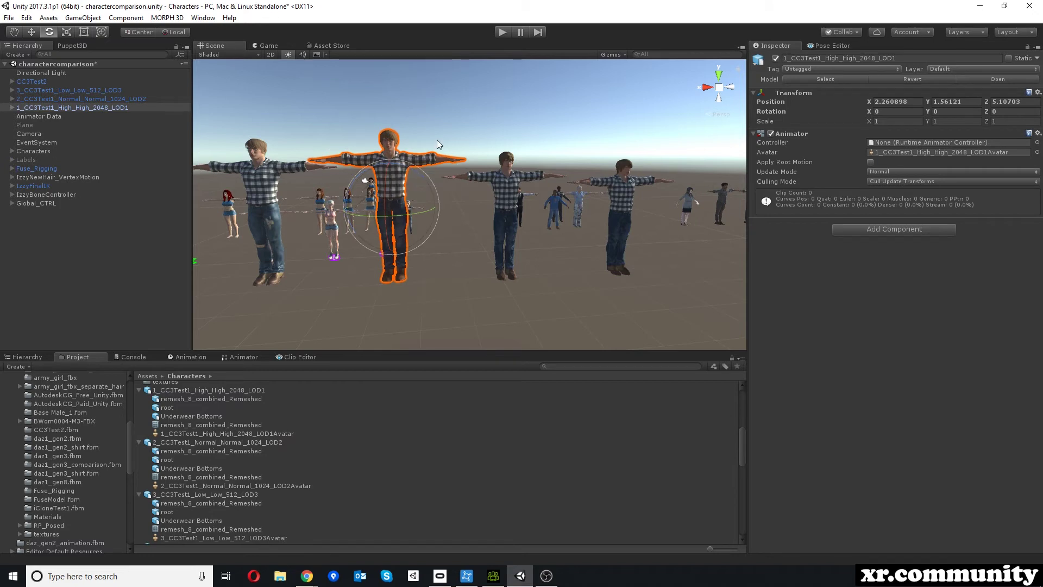
left_click(171, 477)
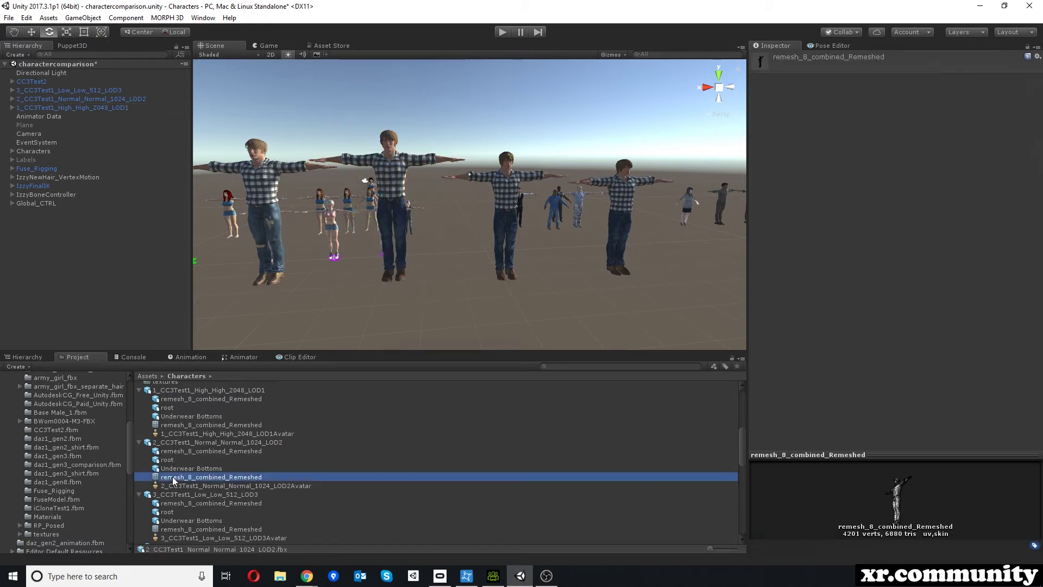
scroll(228, 433, "down", 3)
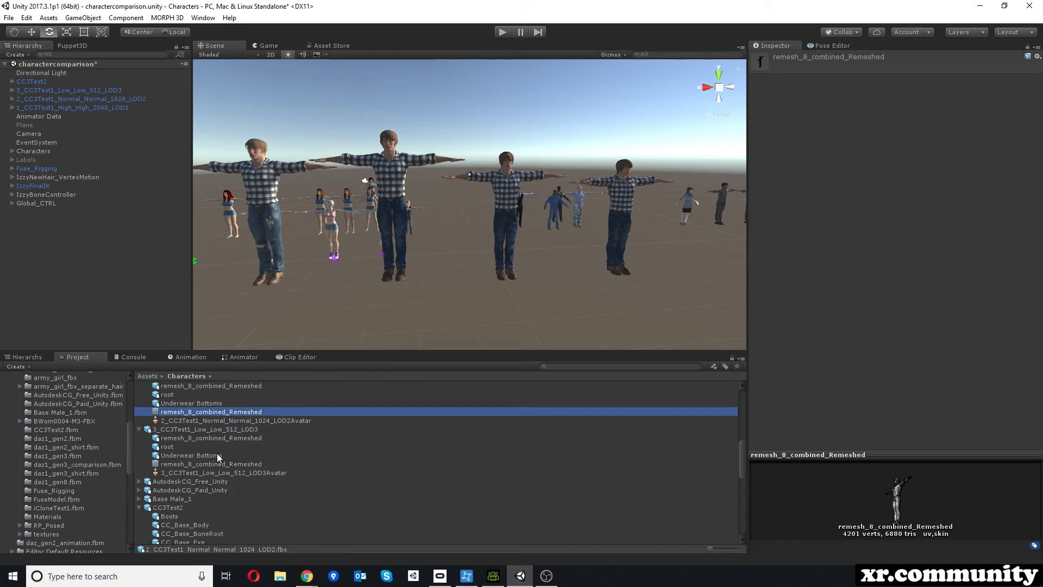
left_click(184, 465)
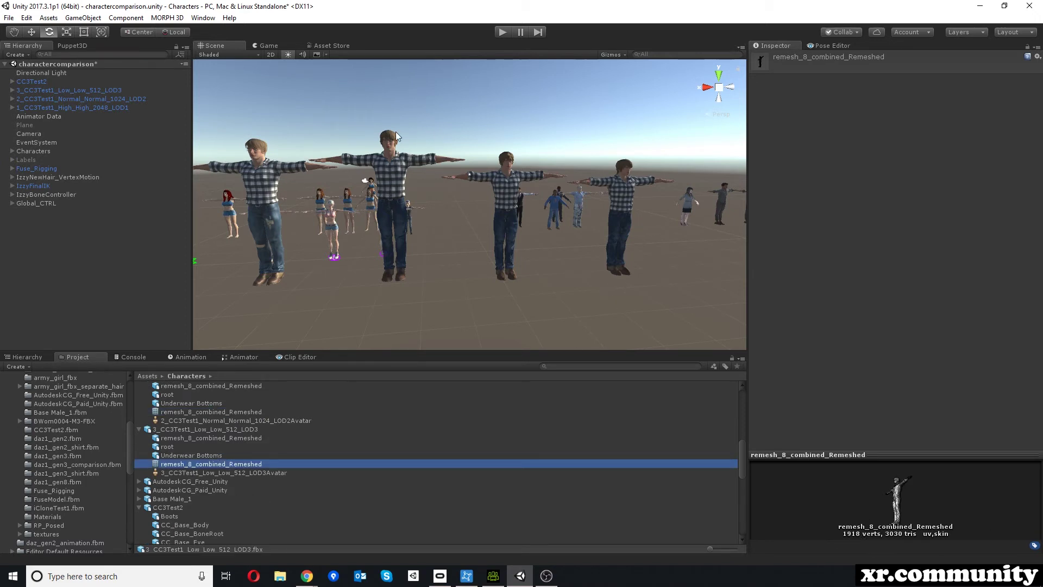
Step: Inspect the structure of 3_CC3Test1_Low_Low_512_LOD3 in the scene, including its remesh_8_combined_Remeshed mesh and root bone
middle_click_drag(389, 197, 428, 205)
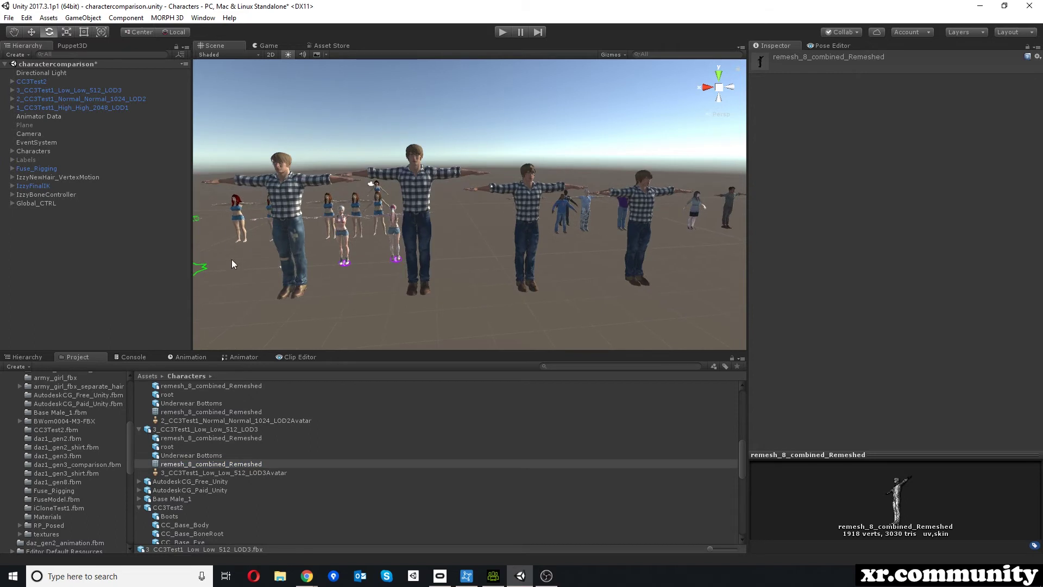
middle_click_drag(436, 156, 477, 128)
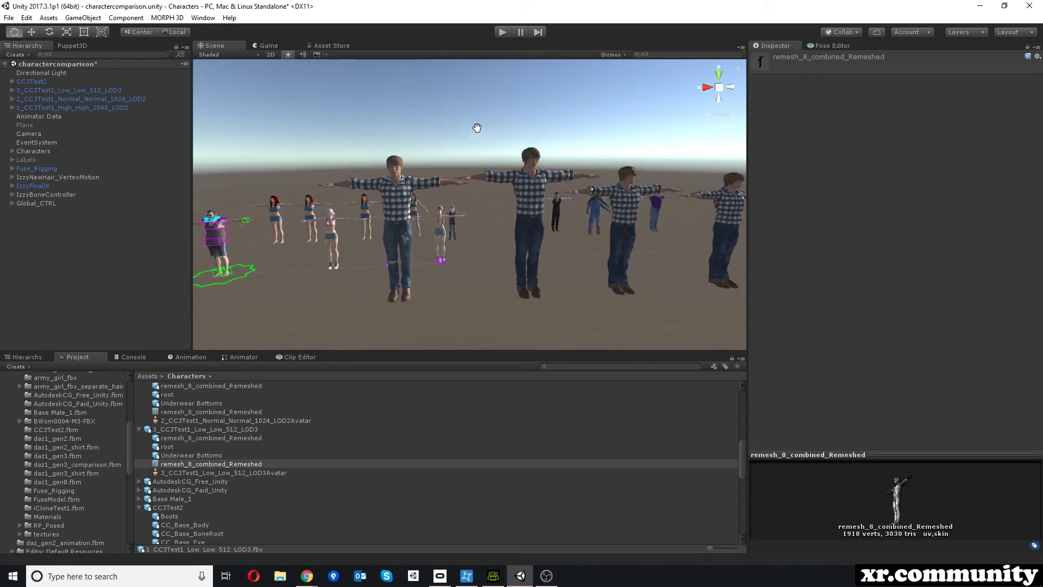
left_click(387, 184)
left_click(11, 90)
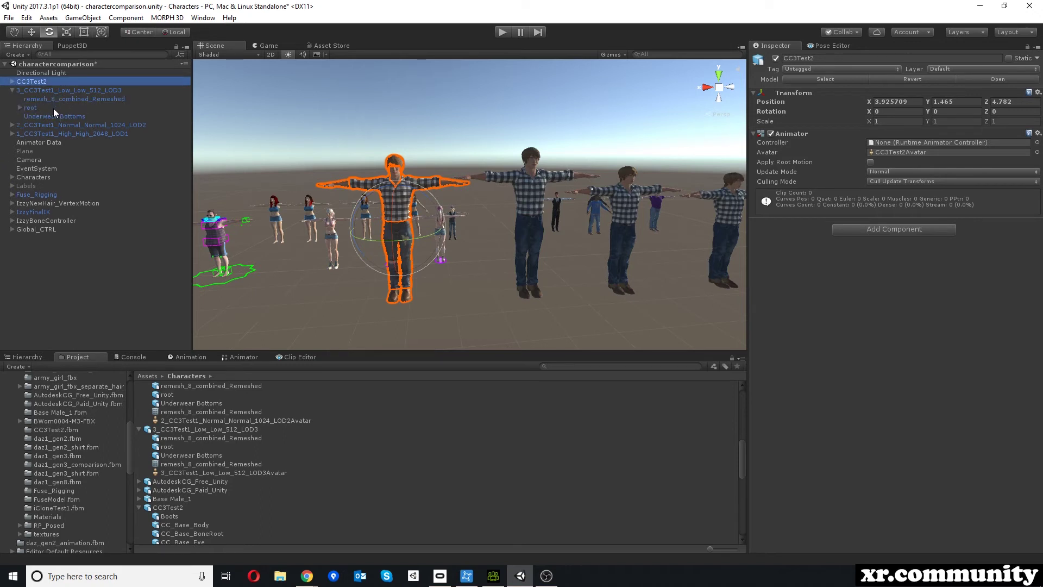
left_click(59, 99)
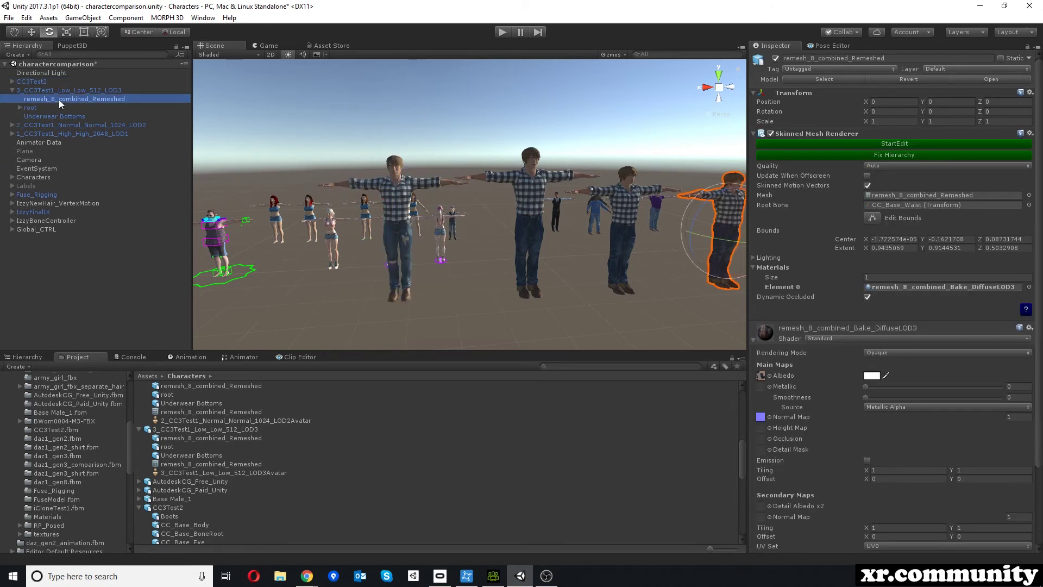
left_click(30, 108)
left_click(21, 107)
left_click(21, 107)
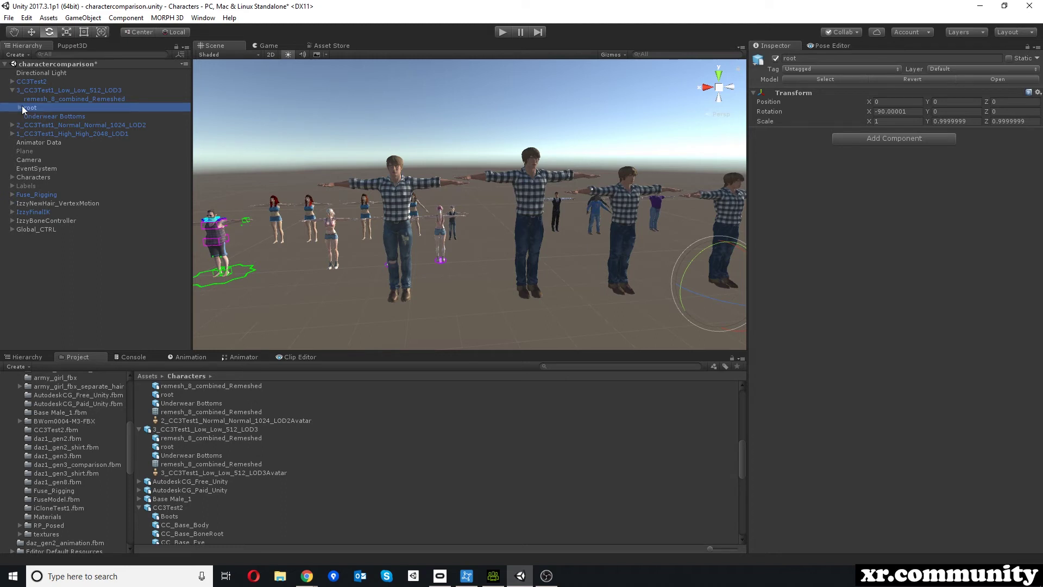
left_click(20, 107)
left_click(21, 107)
Step: List the separate body and clothing parts of the CC3Test2 character and frame the character in the scene view
left_click(11, 81)
left_click(28, 81)
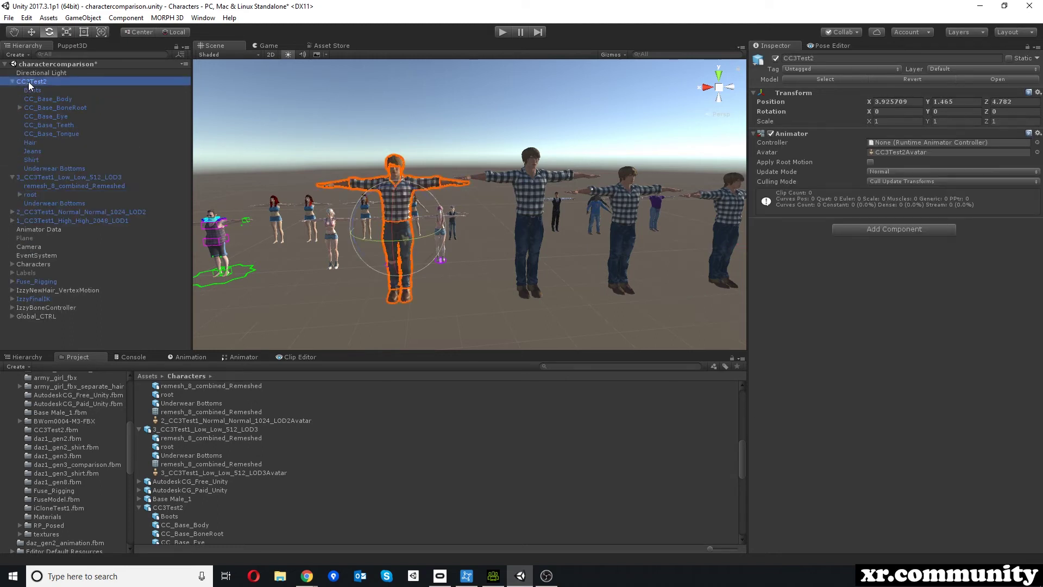
left_click(388, 193)
key("f")
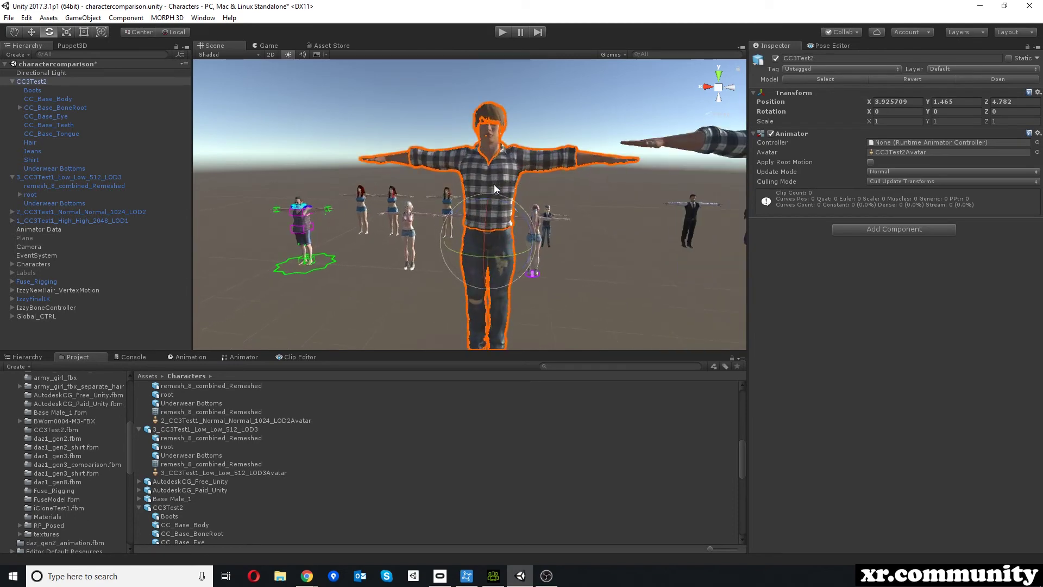
Step: Temporarily hide CC3Test2's Shirt to see the body underneath, and show the shirt again
left_click(32, 160)
left_click(32, 159)
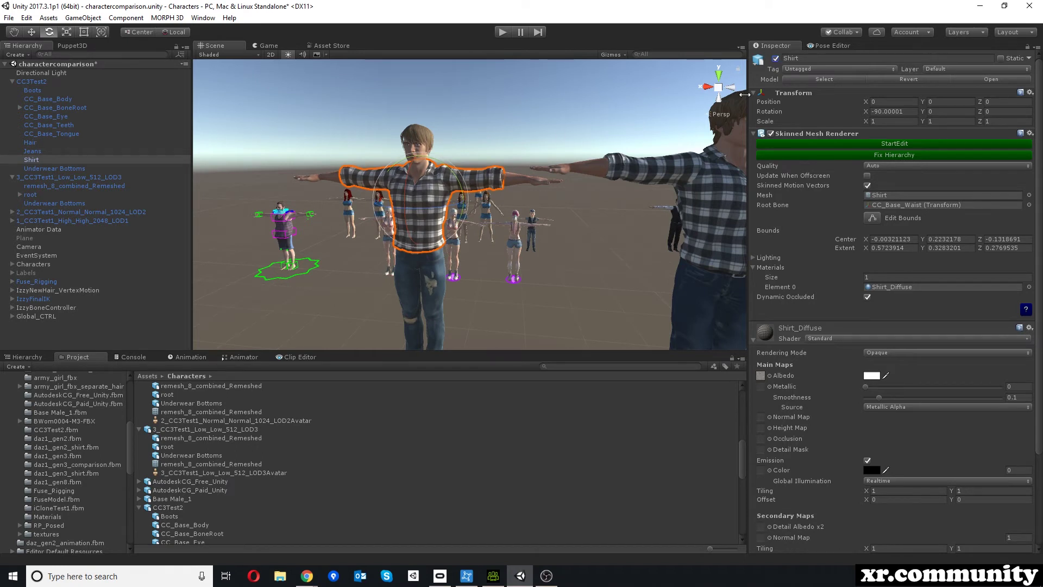
left_click(776, 58)
scroll(447, 178, "up", 2)
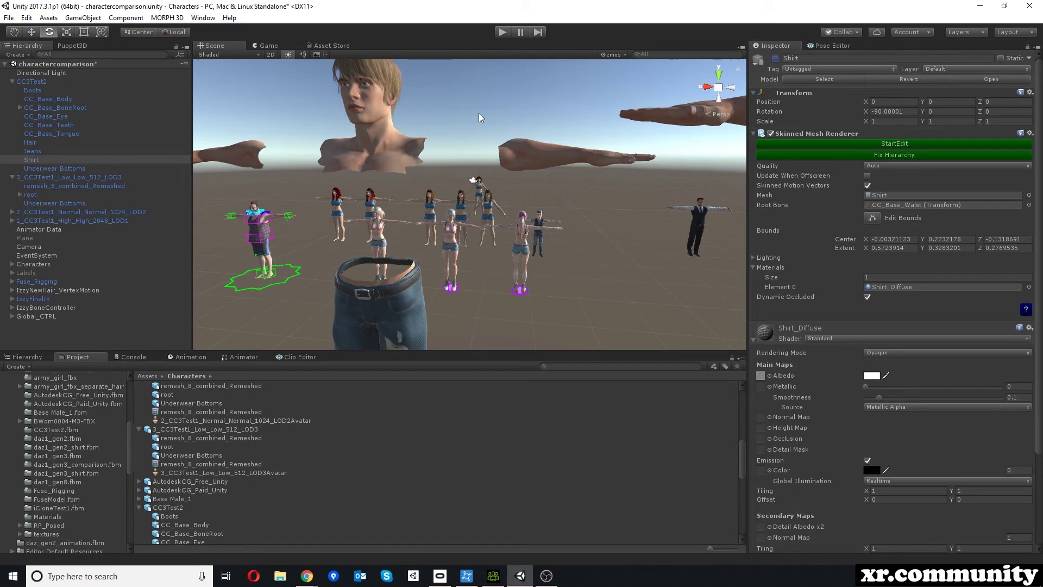
left_click(776, 58)
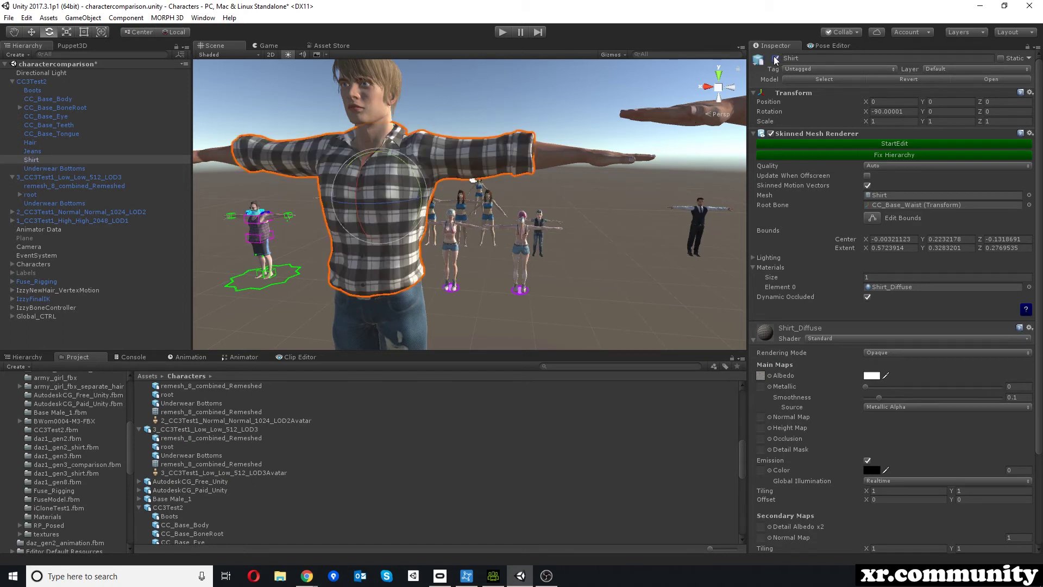
Step: Inspect the mesh renderer materials of CC3Test2's Hair and CC_Base_Eye parts
left_click(32, 151)
left_click(32, 139)
key("f")
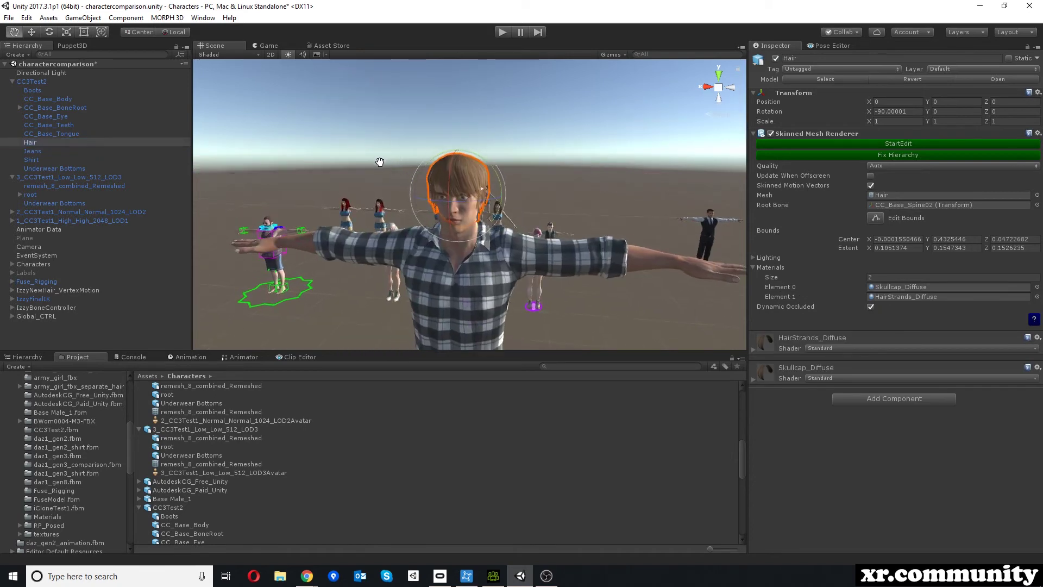
scroll(461, 174, "down", 5)
right_click_drag(462, 174, 462, 282)
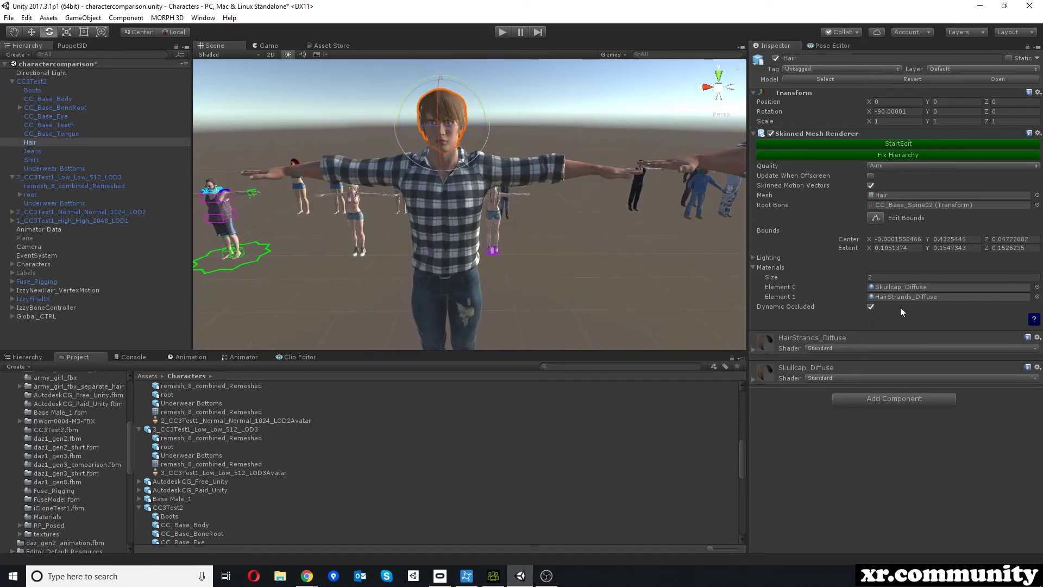
scroll(485, 173, "up", 3)
right_click_drag(484, 173, 393, 141)
left_click(50, 115)
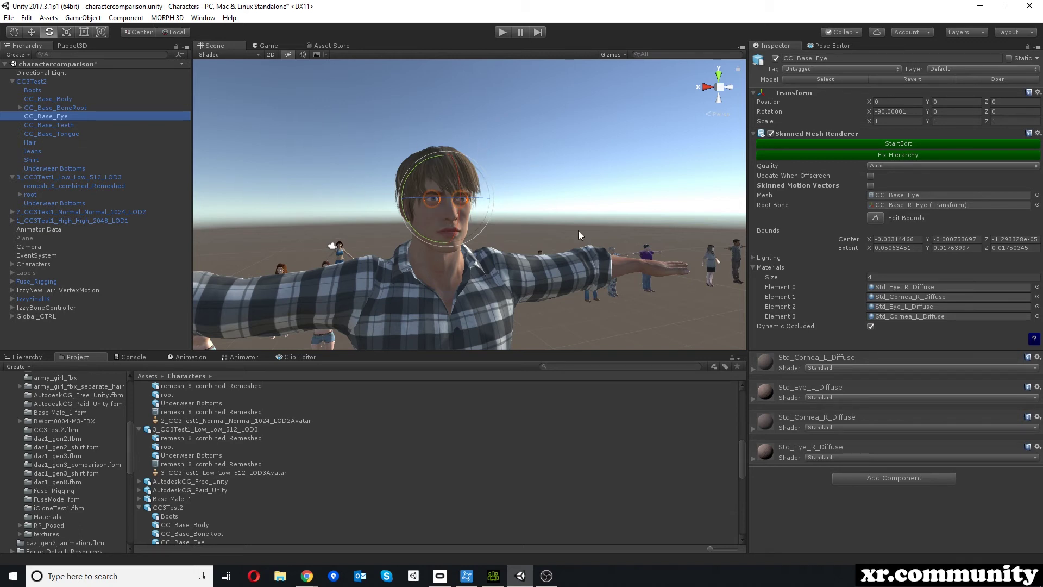
Step: Check the FBX export settings in Character Creator, return to Unity and examine CC3Test2's head and hair up close
left_click(494, 575)
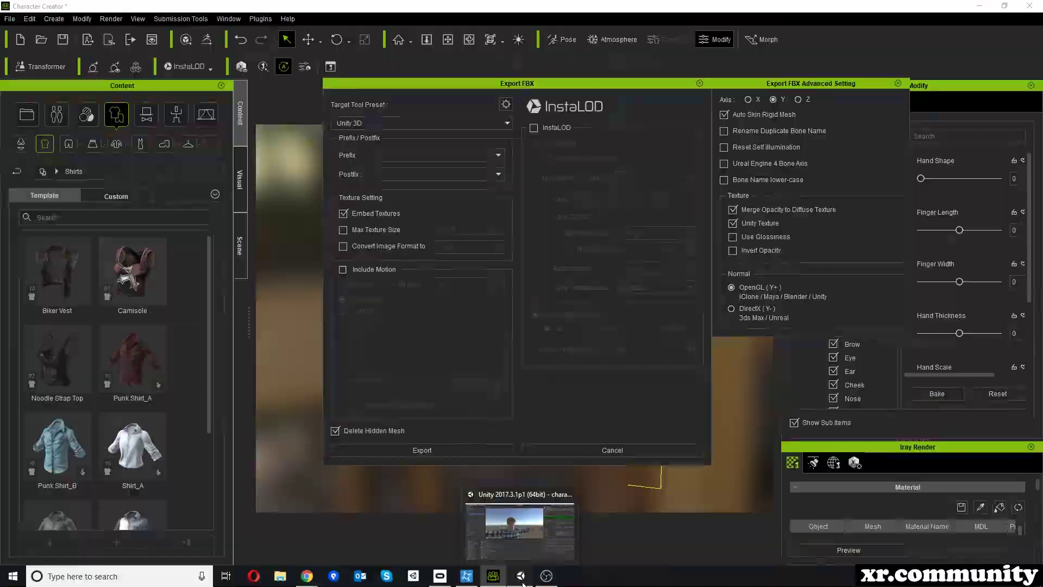
left_click(523, 580)
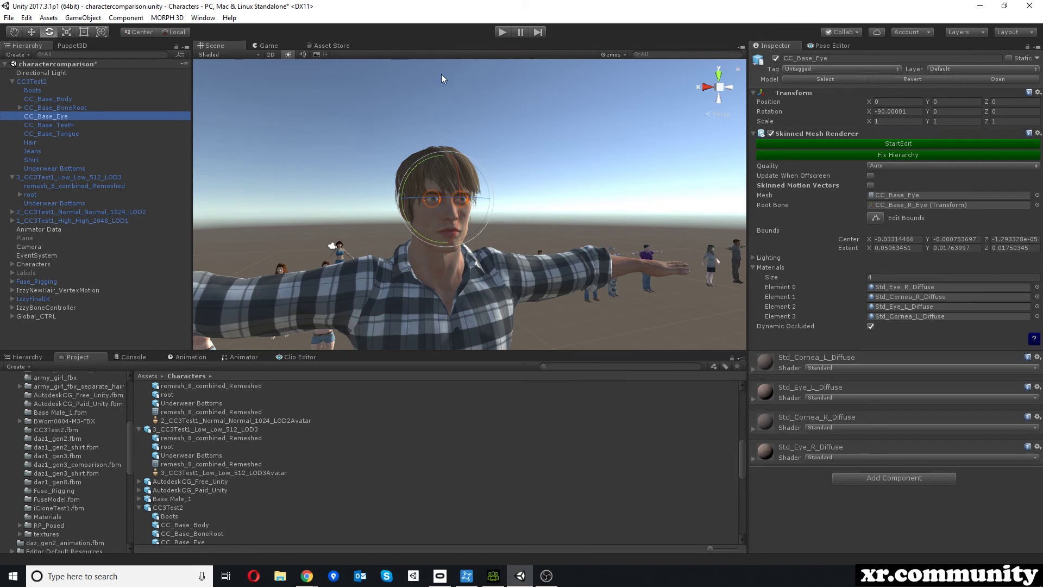
left_click(471, 99, "alt")
left_click_drag(471, 99, 448, 92, "alt")
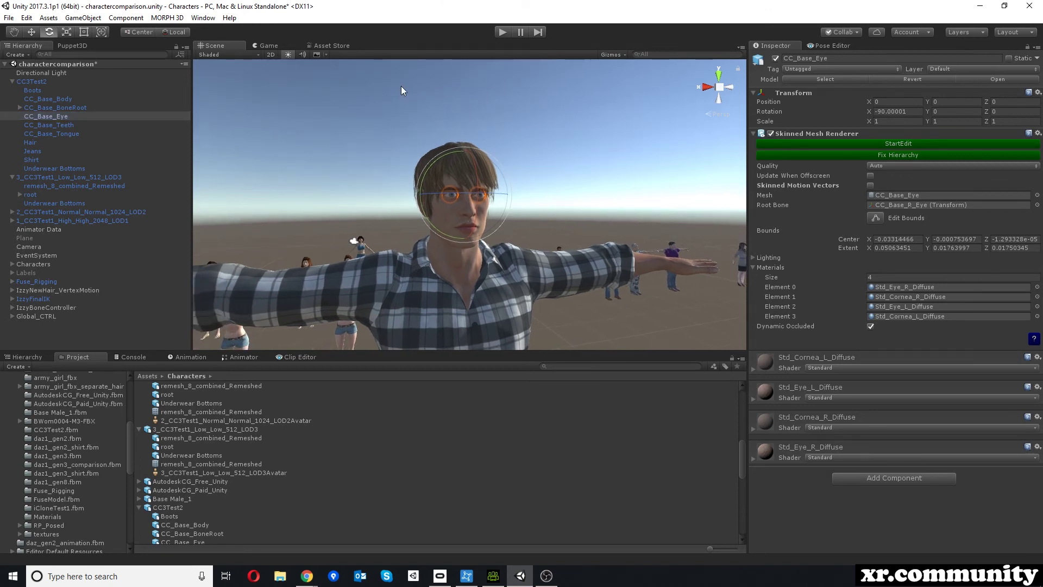
scroll(390, 100, "up", 3)
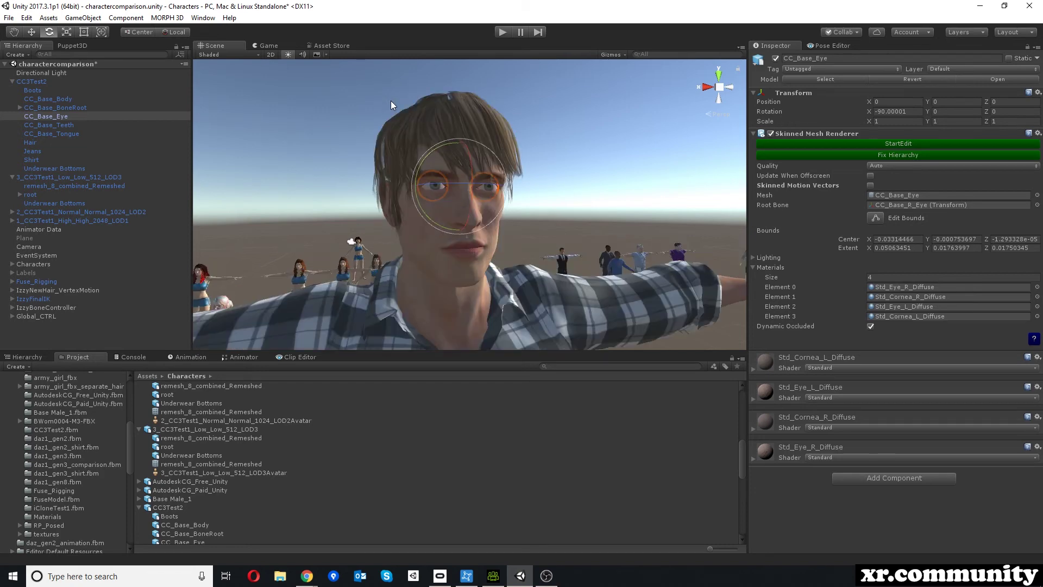
scroll(390, 100, "down", 3)
middle_click_drag(390, 100, 468, 192)
left_click_drag(468, 192, 594, 188, "alt")
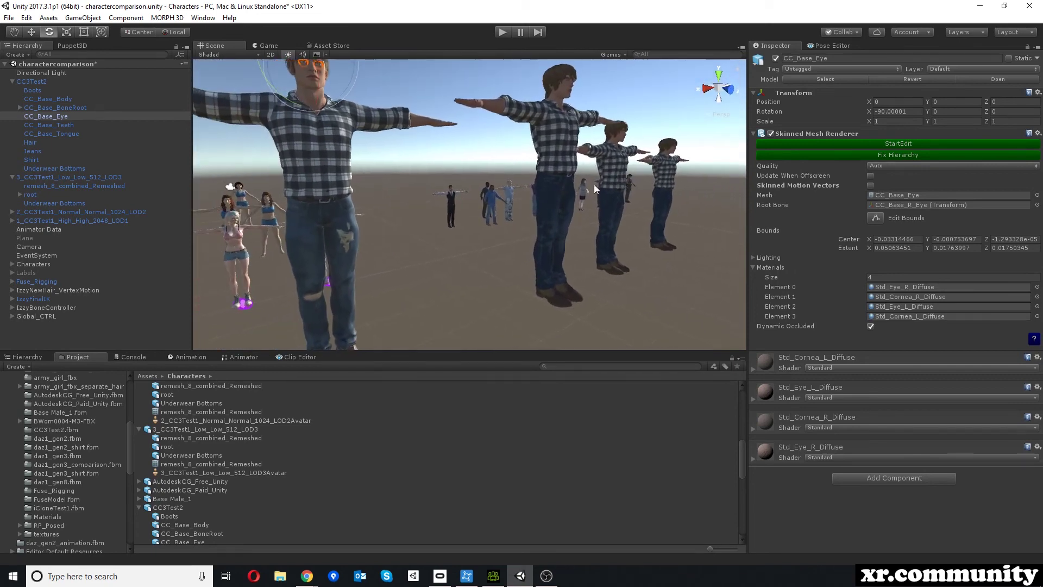
Step: Select CC3Test2 and compare it with the three LOD characters from several angles
left_click(346, 228)
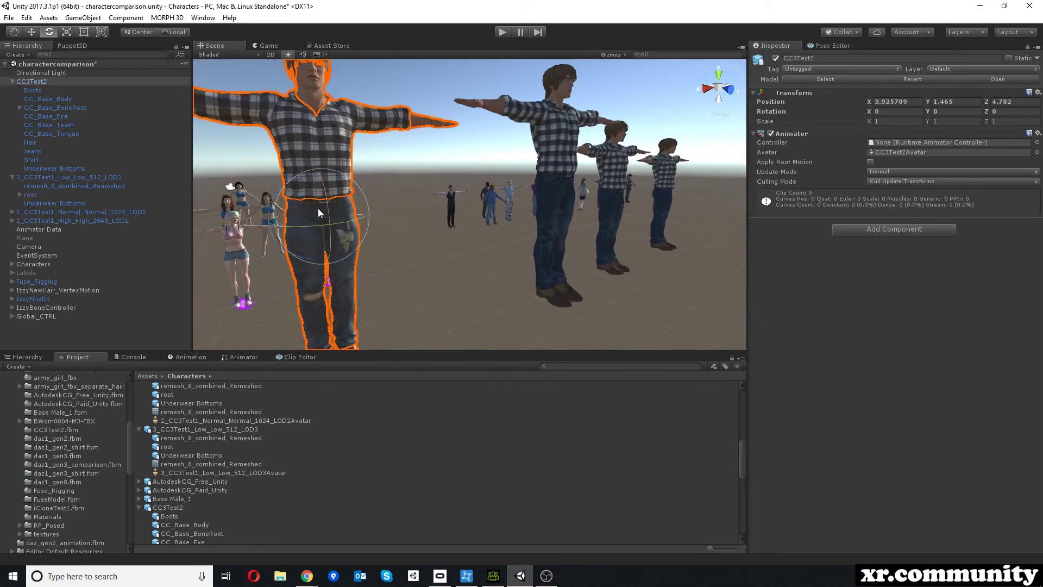
left_click_drag(306, 206, 234, 239, "alt")
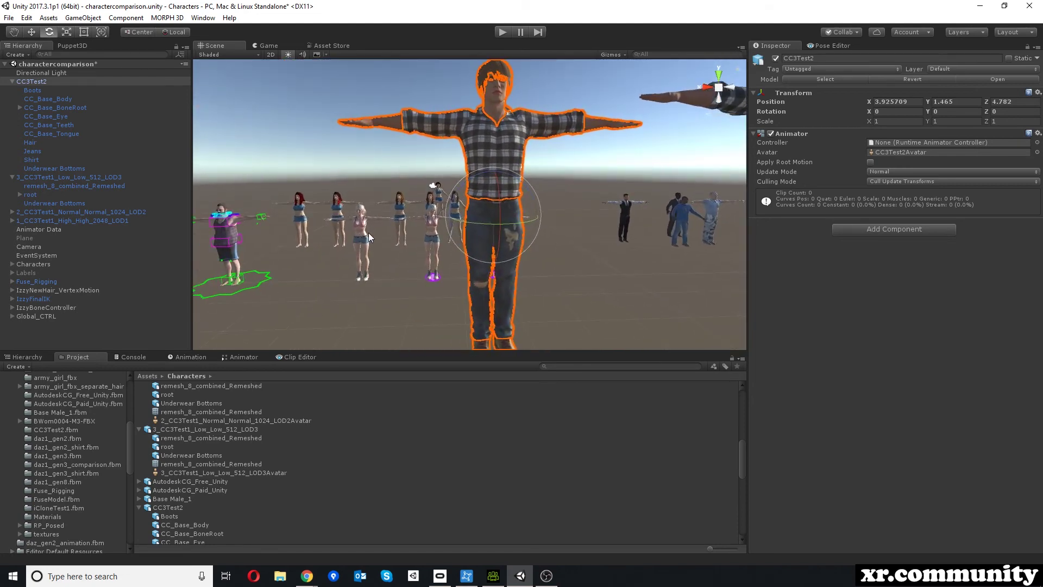
left_click_drag(320, 219, 516, 233, "alt")
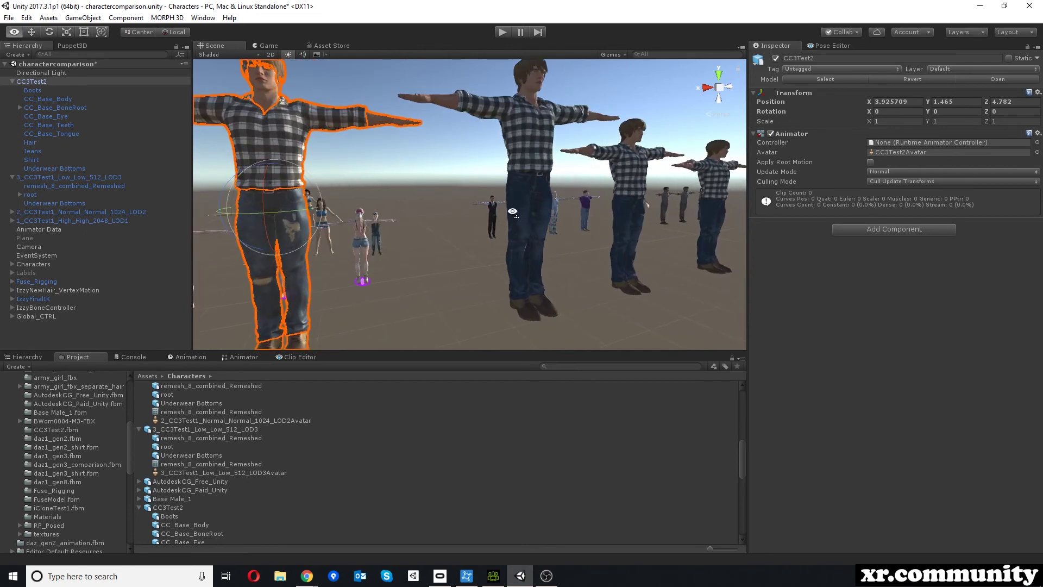
right_click_drag(516, 233, 502, 216, "alt")
left_click_drag(565, 191, 385, 224, "alt")
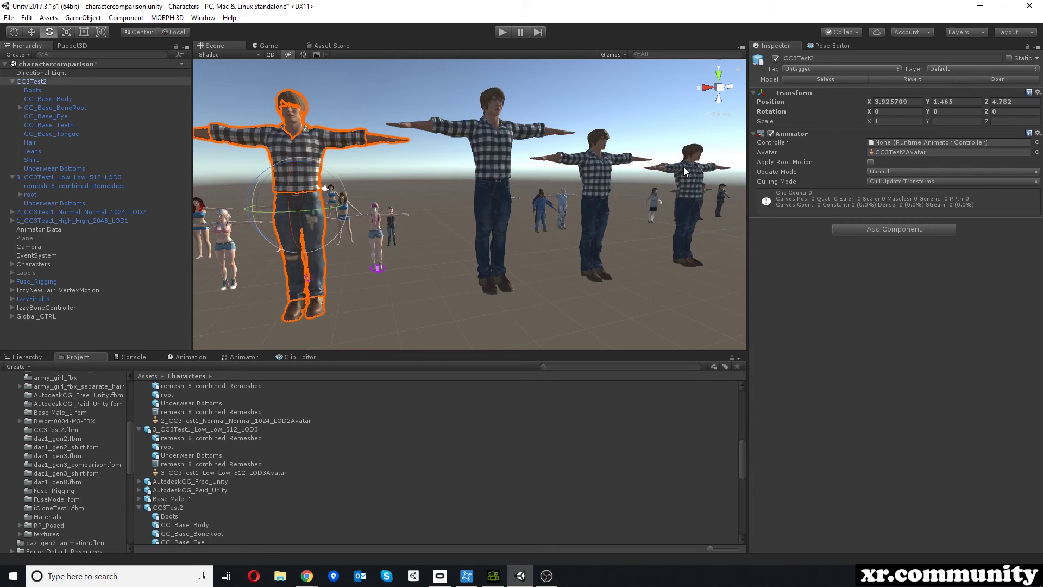
Step: Select CC3Test2's Shirt and examine the shirt, face and sleeve opening up close
left_click(296, 148)
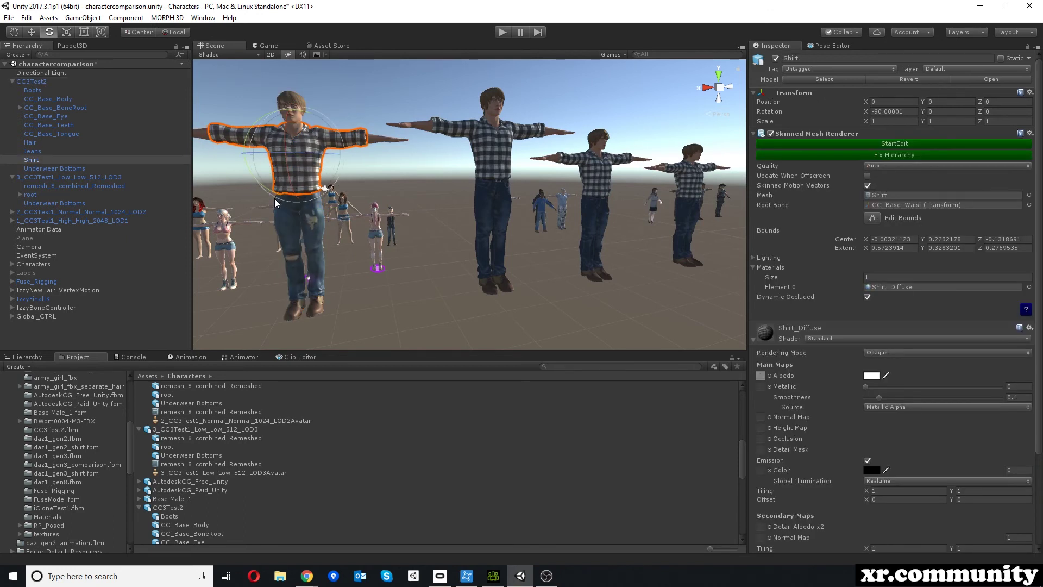
key("alt")
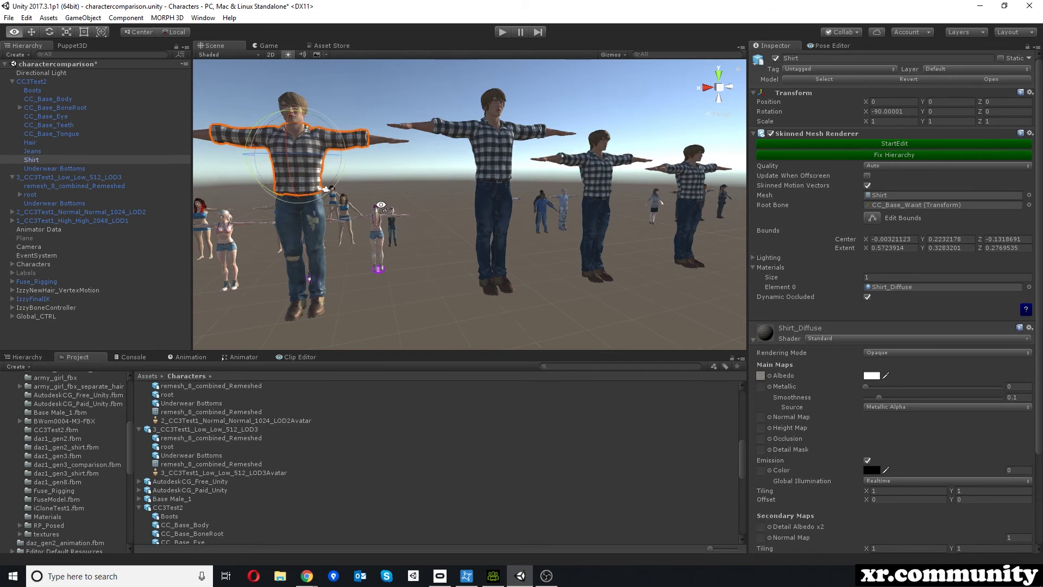
left_click_drag(383, 207, 386, 232, "alt")
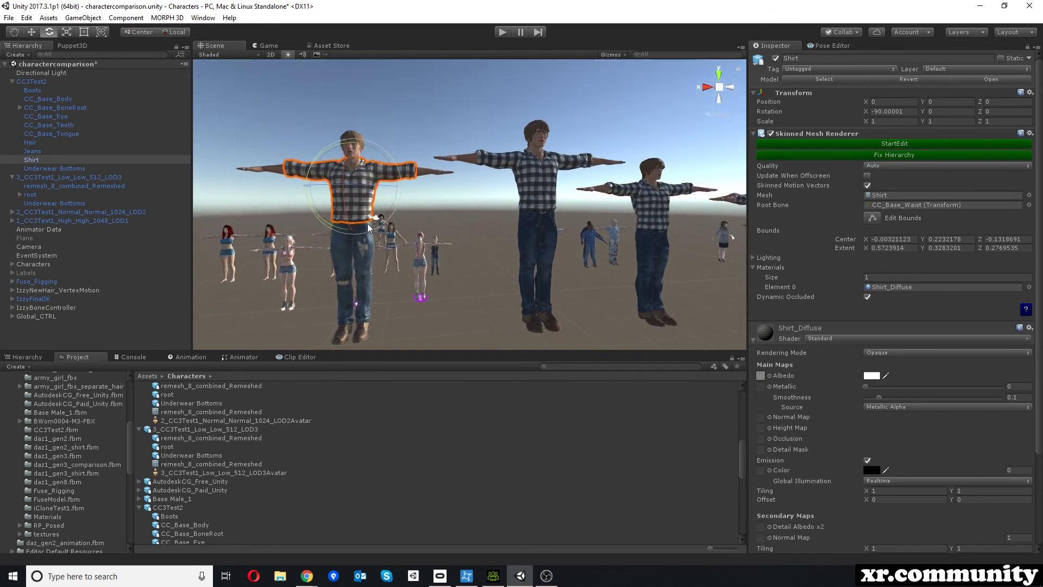
key("f")
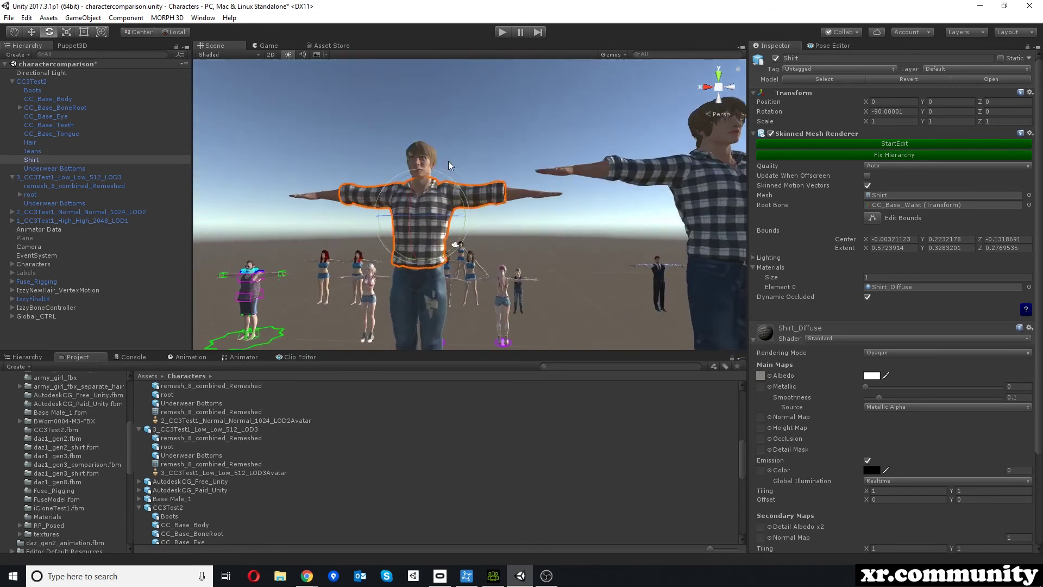
scroll(462, 163, "up", 5)
middle_click_drag(478, 158, 480, 160)
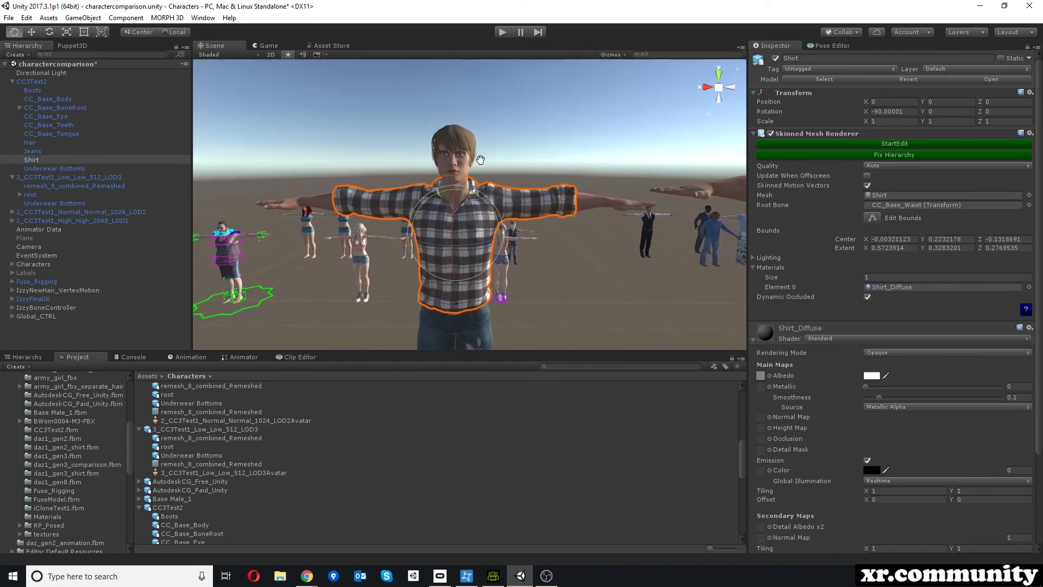
key("e")
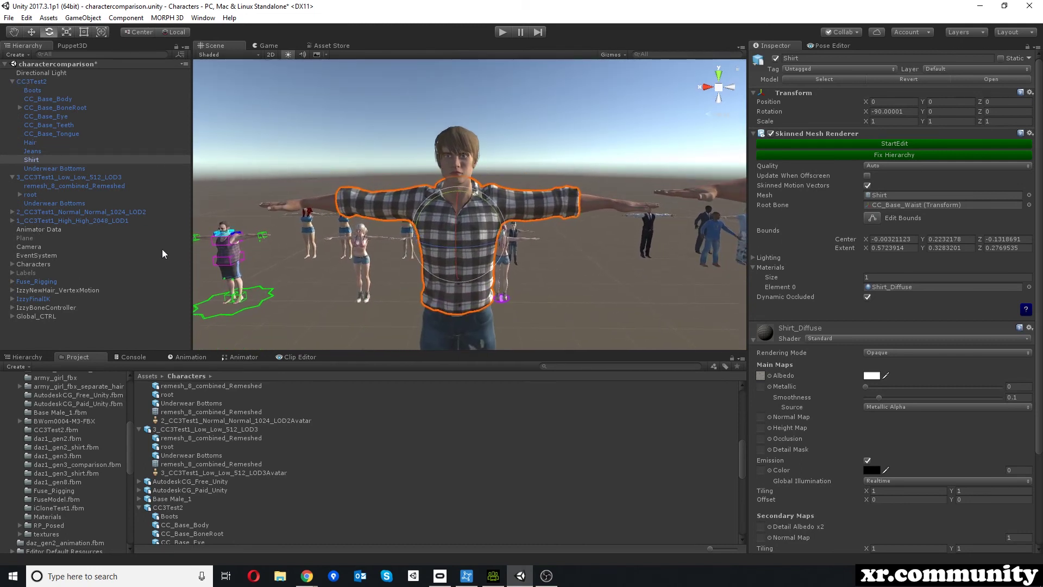
middle_click_drag(420, 175, 474, 154)
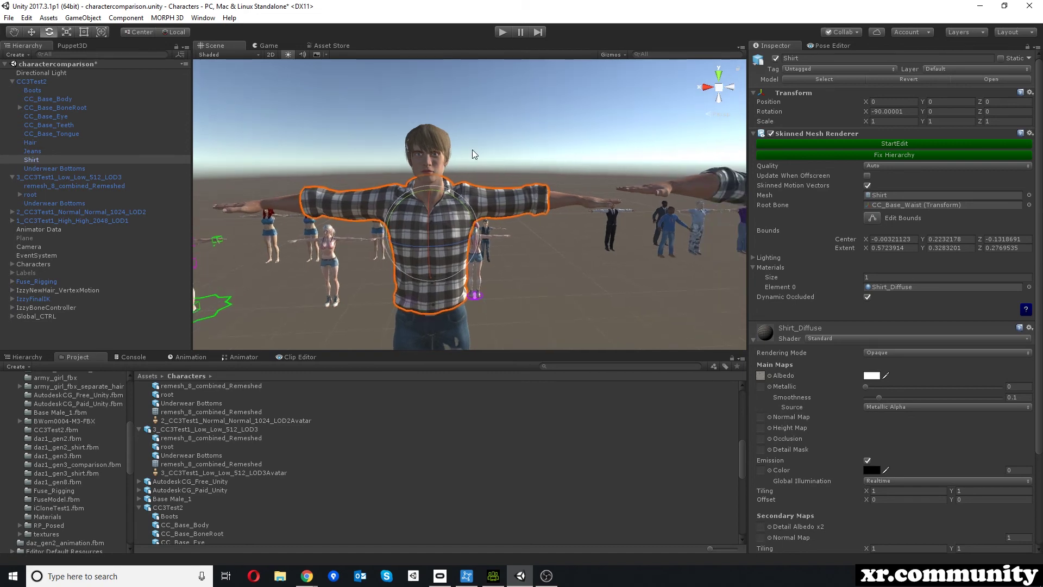
left_click_drag(475, 154, 512, 163, "alt")
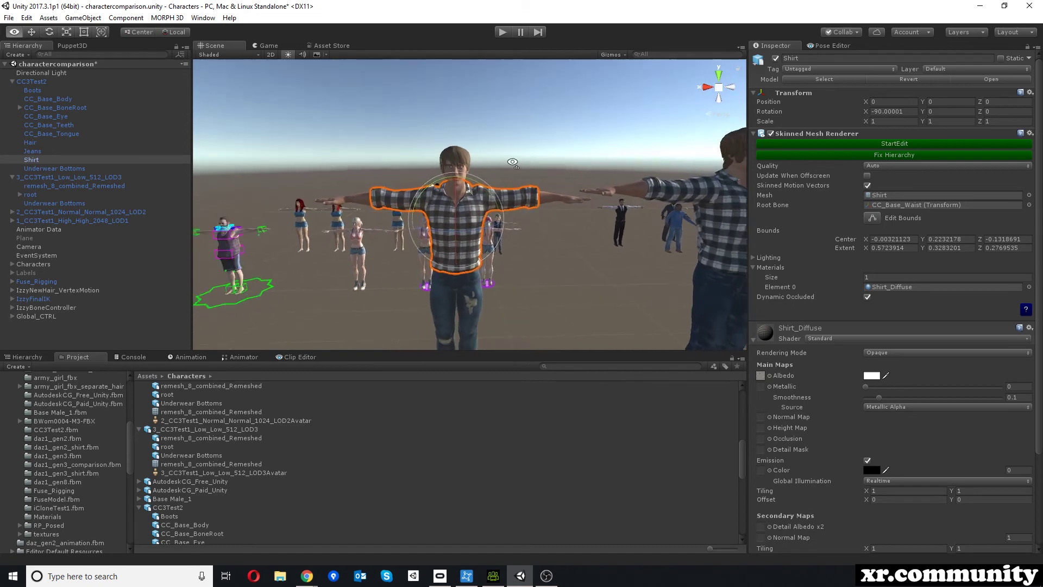
scroll(455, 158, "up", 10)
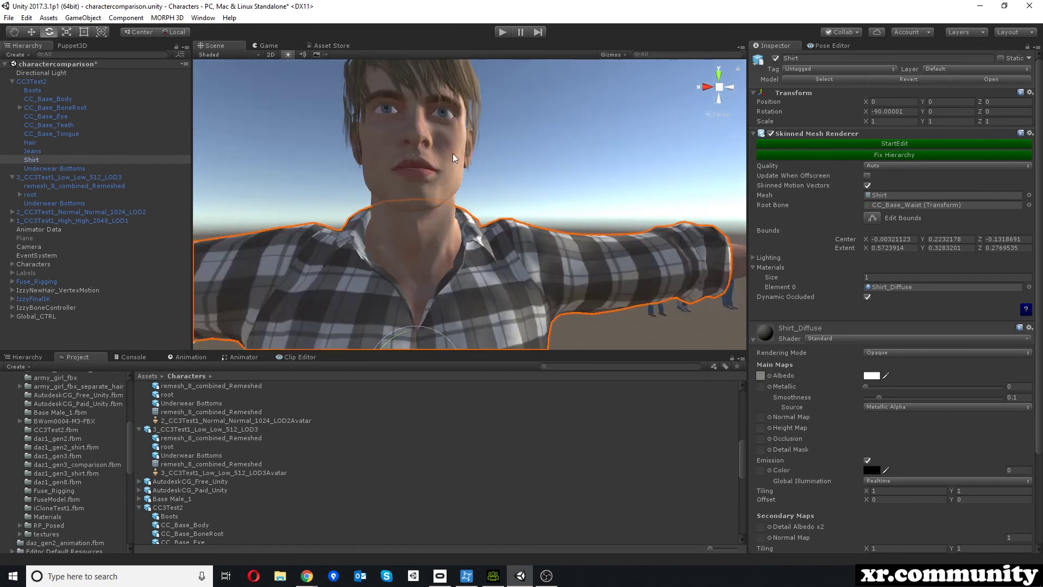
left_click_drag(456, 158, 525, 153, "alt")
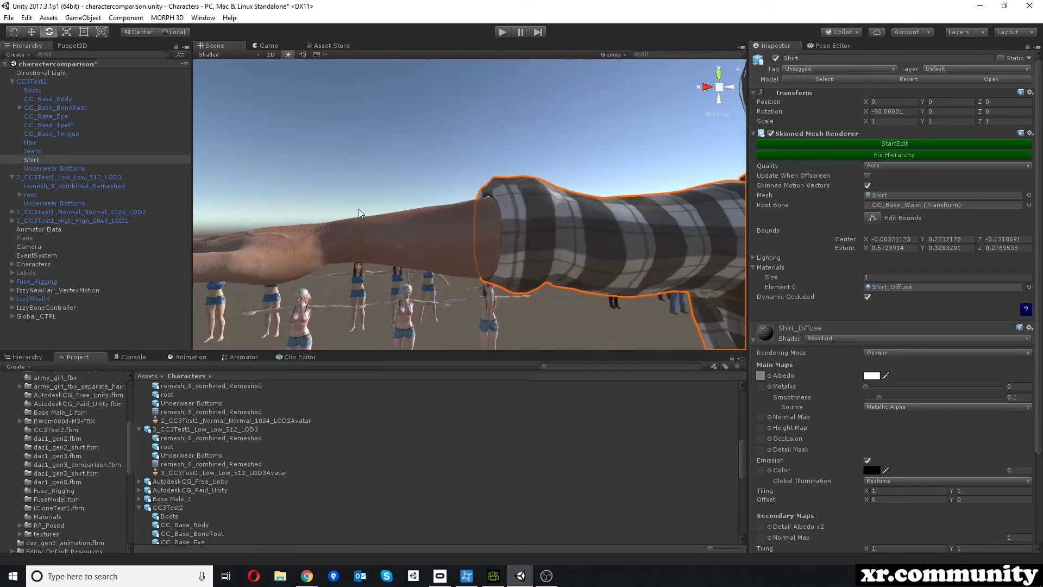
left_click_drag(359, 212, 435, 210, "alt")
Step: View CC3Test2 and the three remeshed LOD characters together as a full row
scroll(434, 209, "down", 5)
scroll(541, 207, "up", 4)
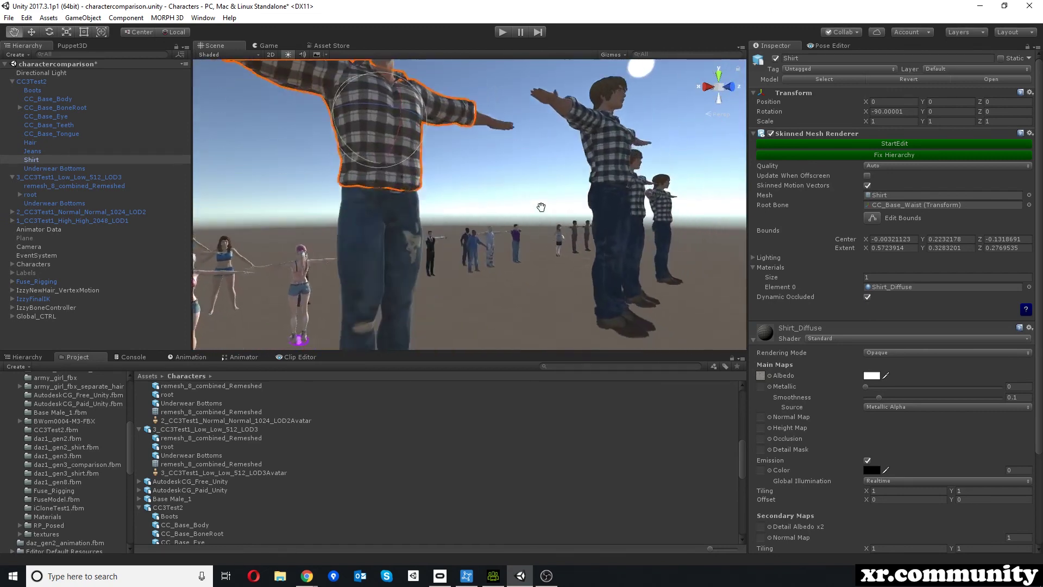
scroll(542, 207, "down", 10)
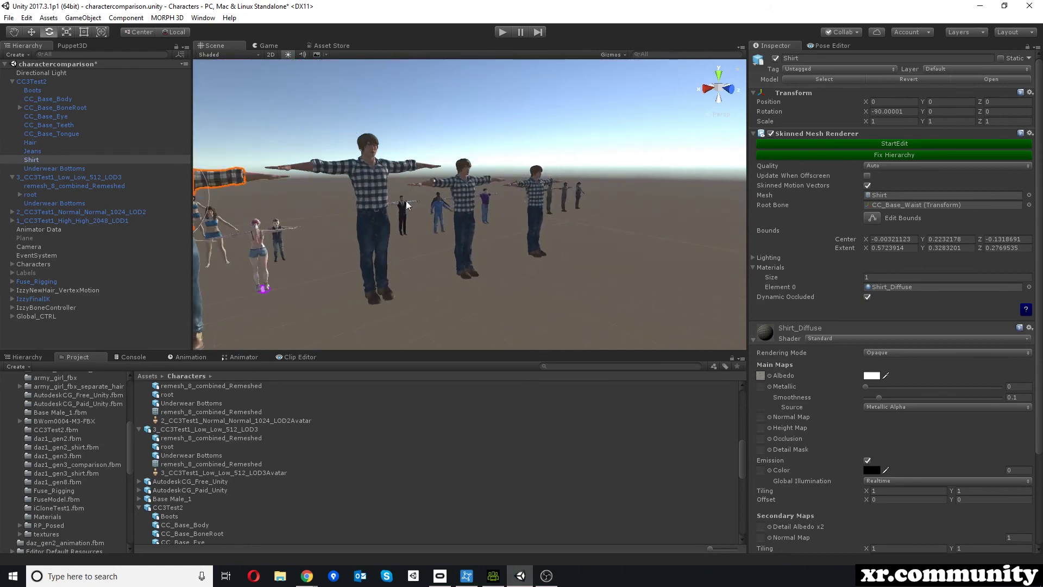
left_click_drag(406, 204, 424, 199, "alt")
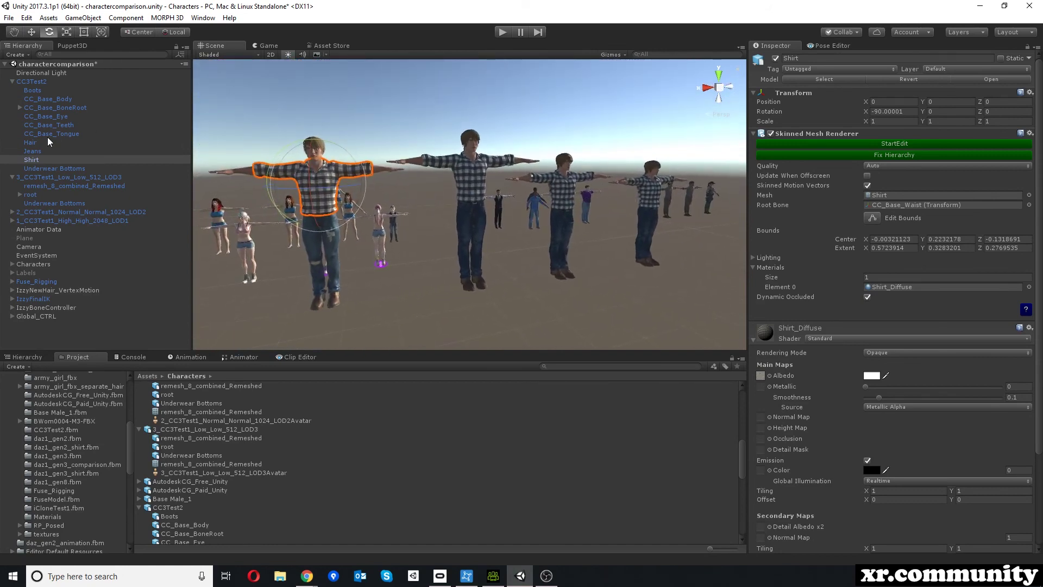
Step: Select CC3Test2's Hair and Boots in turn to inspect them as separate parts
left_click(32, 143)
left_click(32, 90)
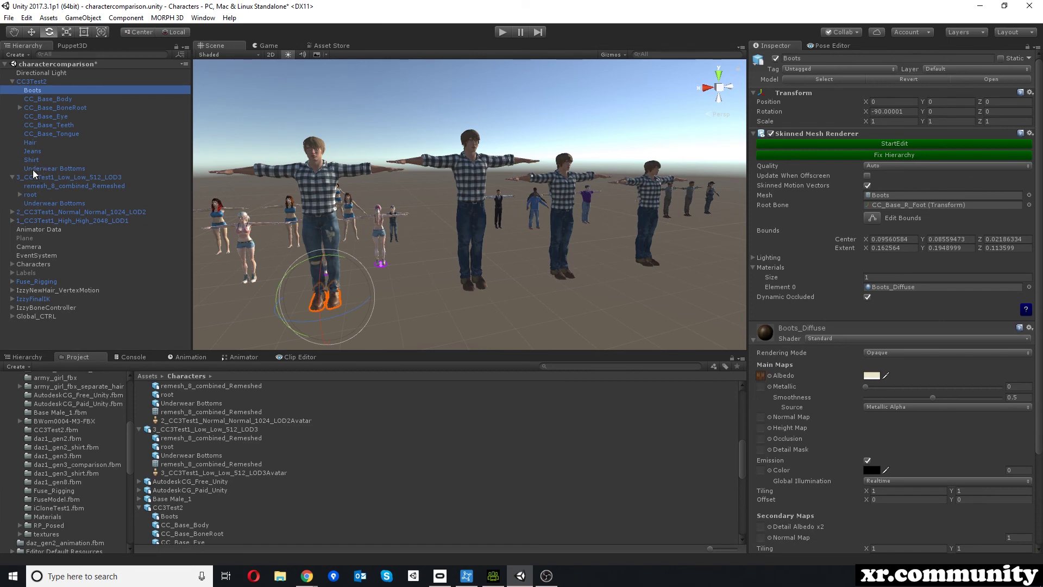
Step: Switch to Character Creator and close the Export FBX dialog without exporting
left_click(493, 575)
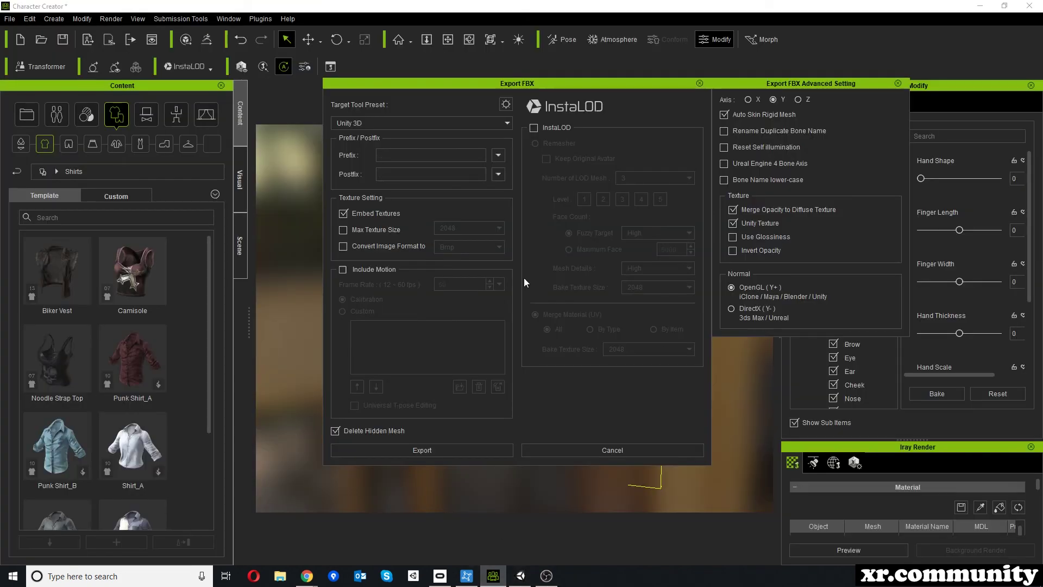
left_click(701, 86)
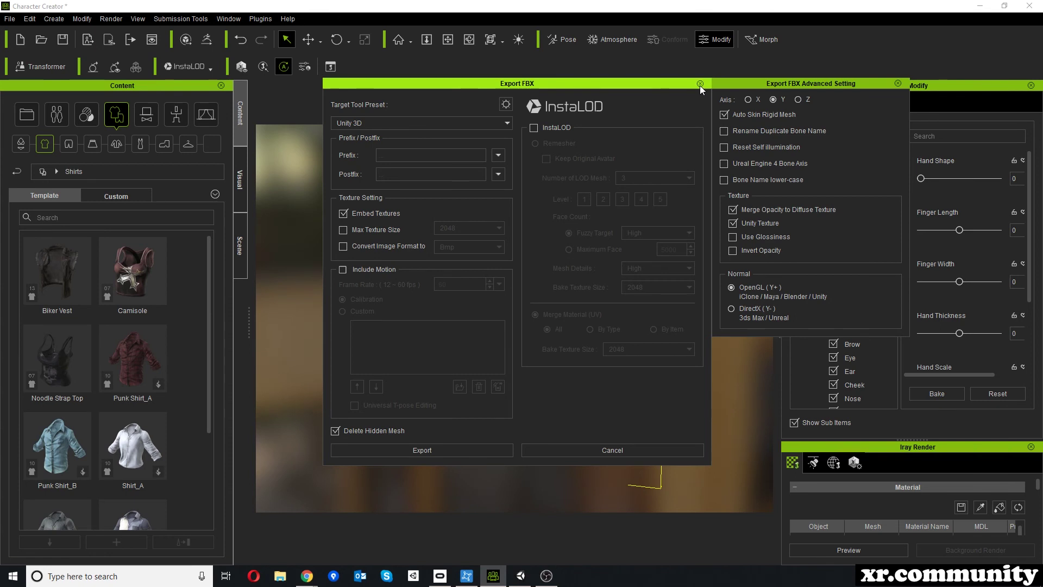
left_click(699, 84)
Step: Review the InstaLOD options for polygon reduction, remeshing and material merging without applying any
left_click(213, 72)
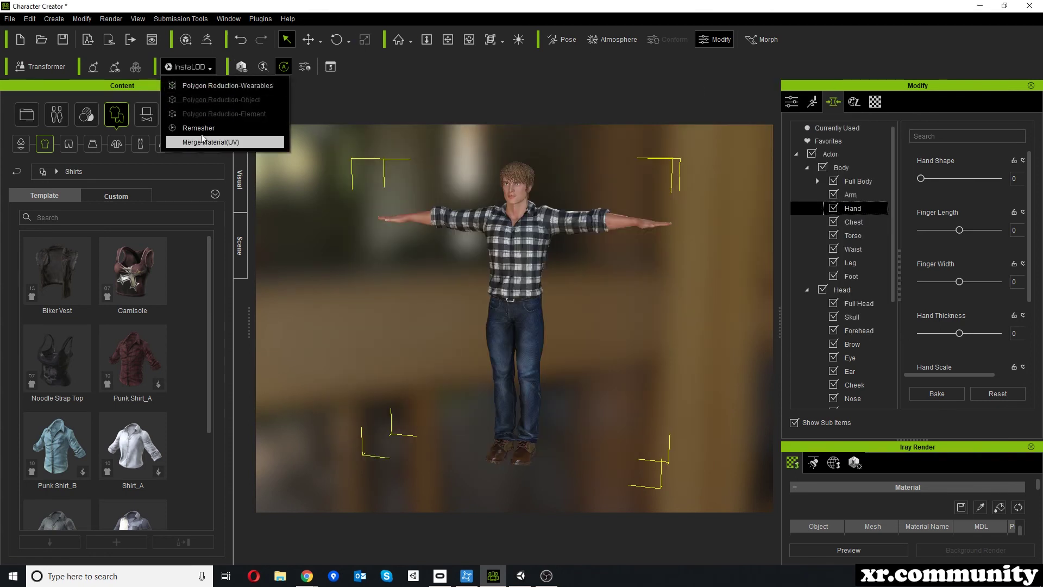
left_click(327, 6)
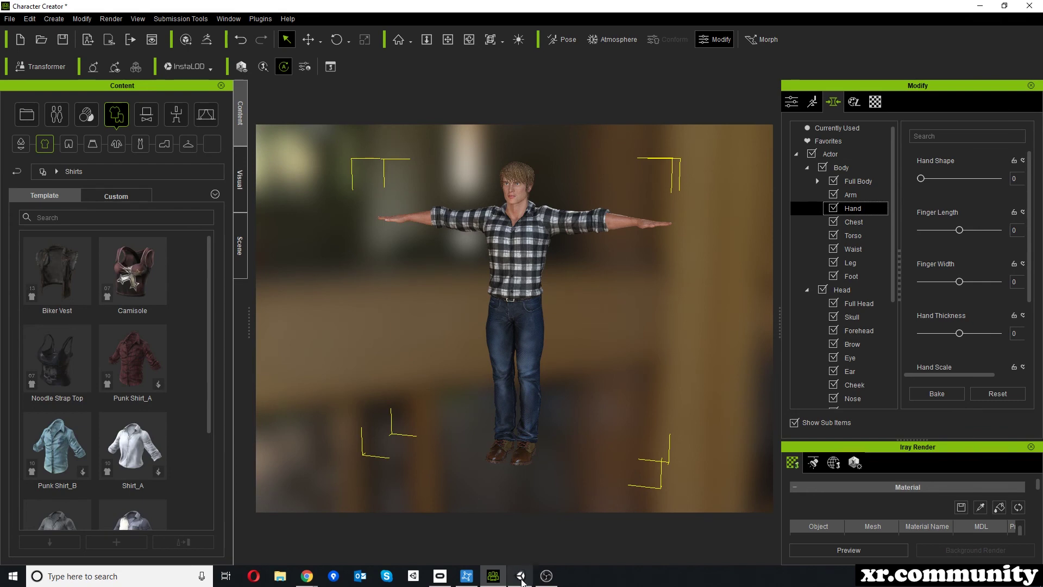
mouse_move(522, 580)
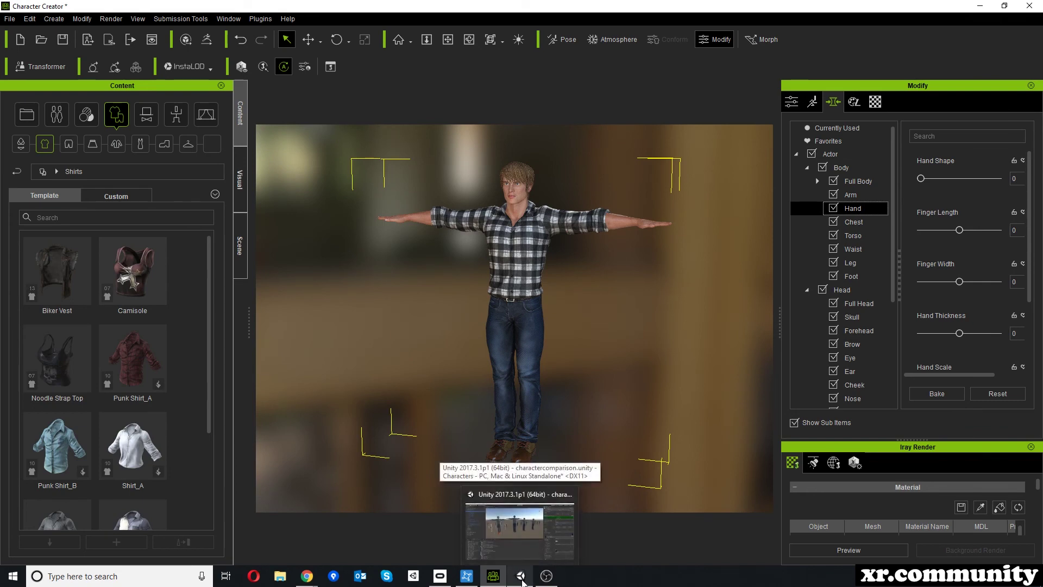